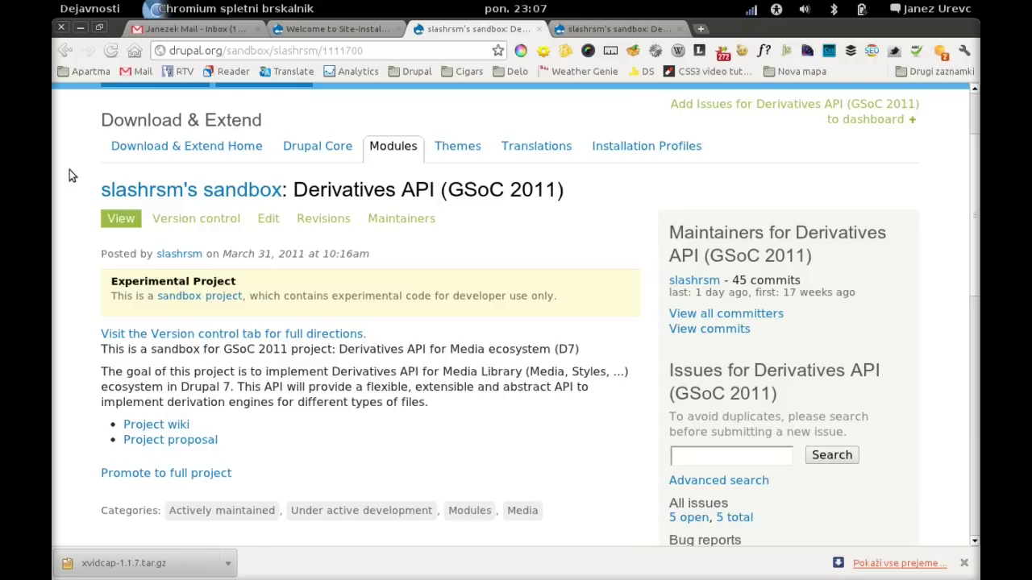
# Dismiss the downloads bar and skim the Derivatives API (GSoC 2011) sandbox page
pyautogui.click(964, 563)
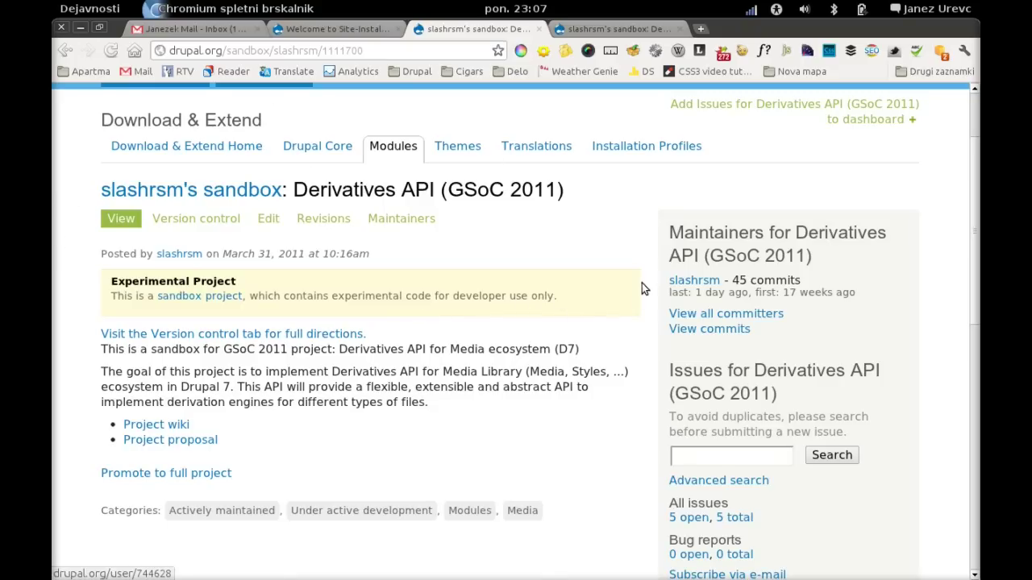
pyautogui.scroll(-1, 641, 286)
pyautogui.scroll(1, 639, 301)
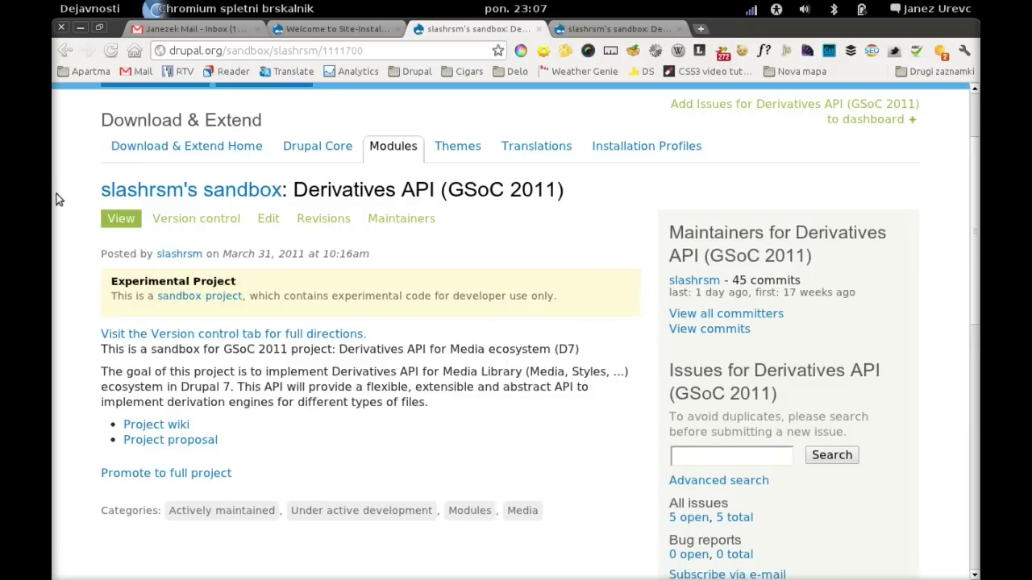
pyautogui.scroll(-1, 520, 291)
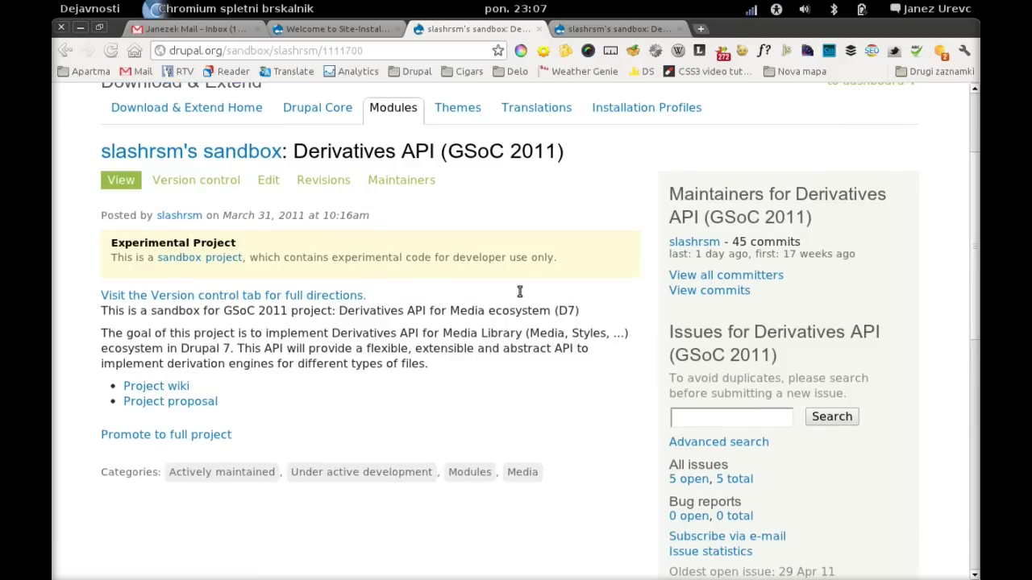
pyautogui.scroll(2, 520, 291)
pyautogui.scroll(-5, 568, 311)
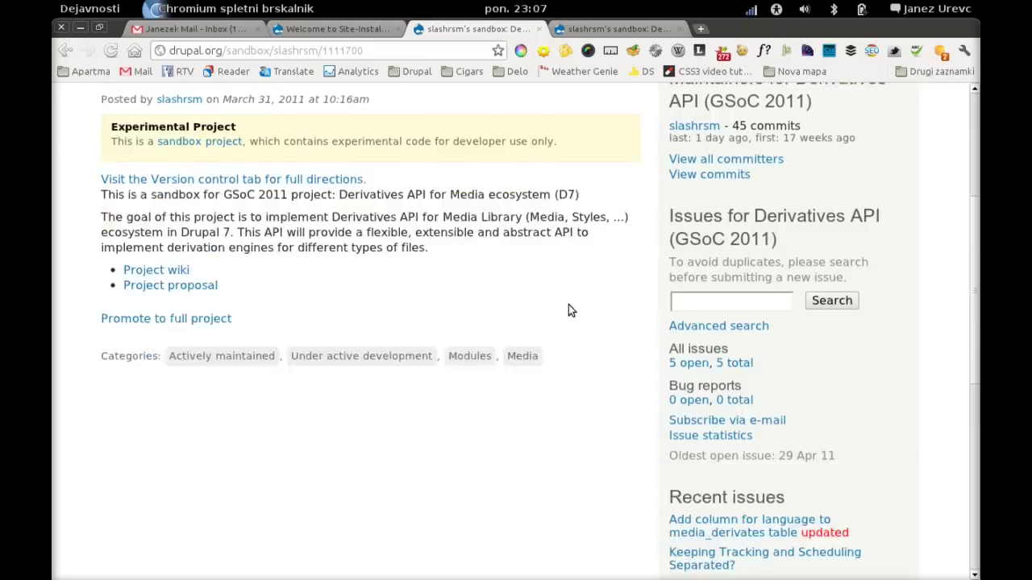
pyautogui.scroll(5, 613, 314)
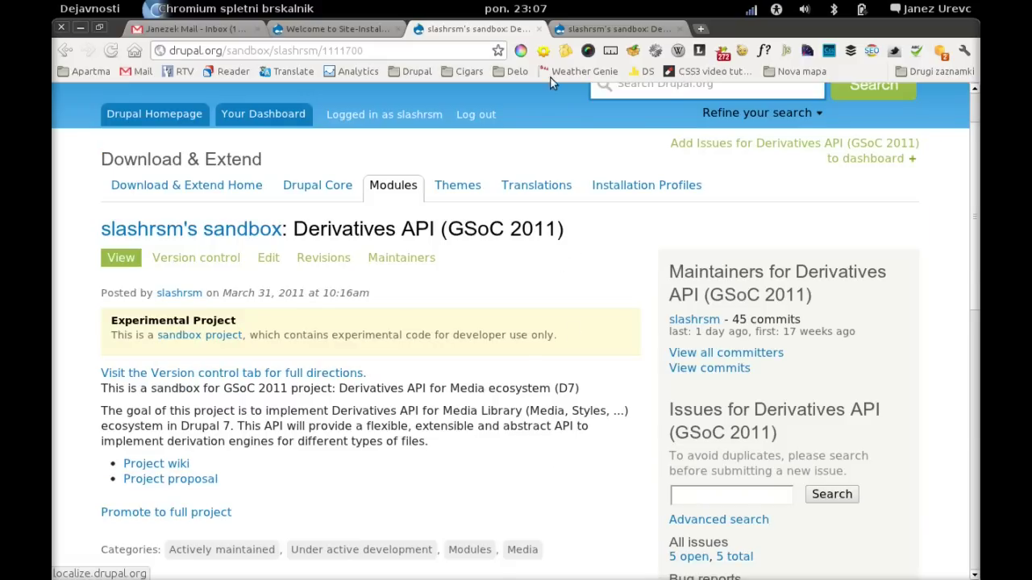
# Switch to the Derivates API core workspace sandbox page and skim its description
pyautogui.click(613, 29)
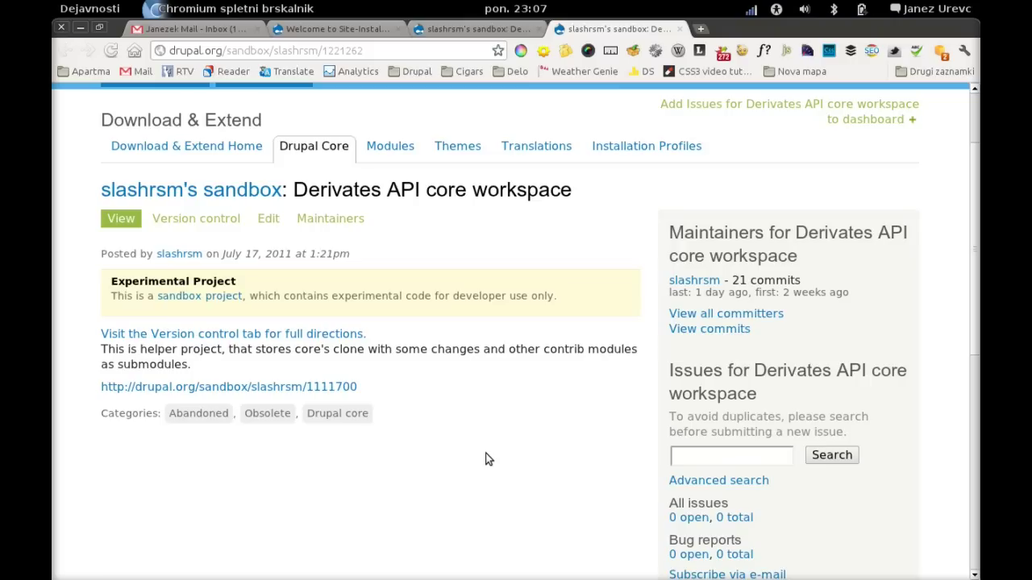
pyautogui.scroll(-1, 574, 431)
pyautogui.scroll(2, 576, 427)
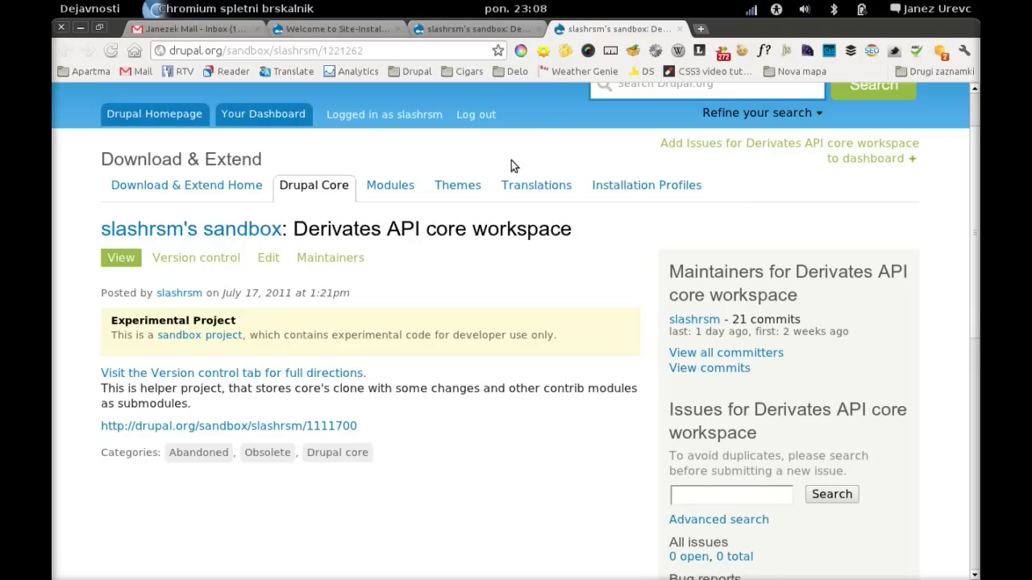
# Switch to the local Site-Install site and open its Modules page
pyautogui.click(339, 28)
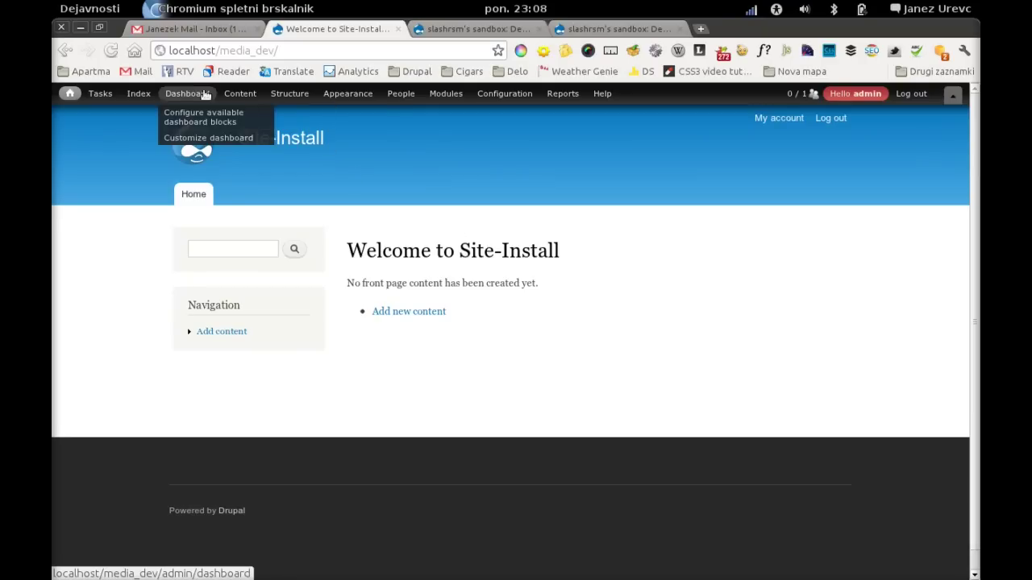
pyautogui.moveTo(417, 99)
pyautogui.click(451, 97)
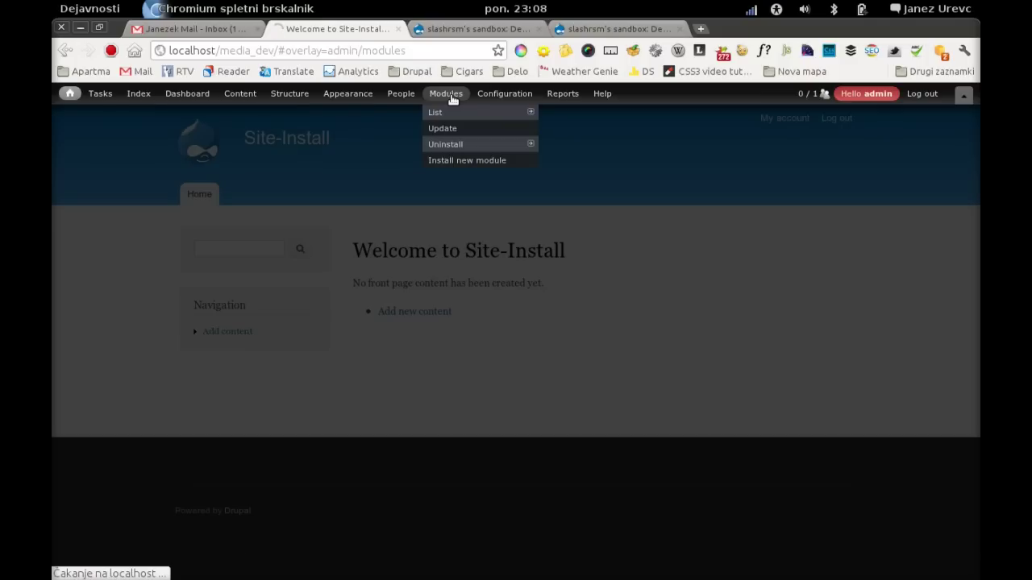
# Confirm Media derivatives and Derivatives API preset UI are enabled in the MEDIA section
pyautogui.scroll(-6, 811, 246)
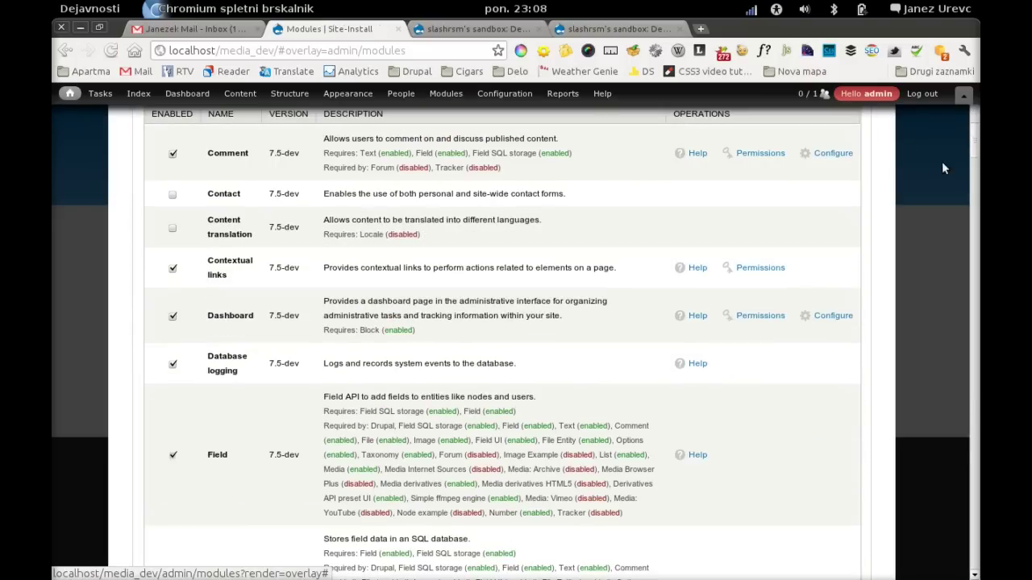
pyautogui.scroll(-15, 944, 167)
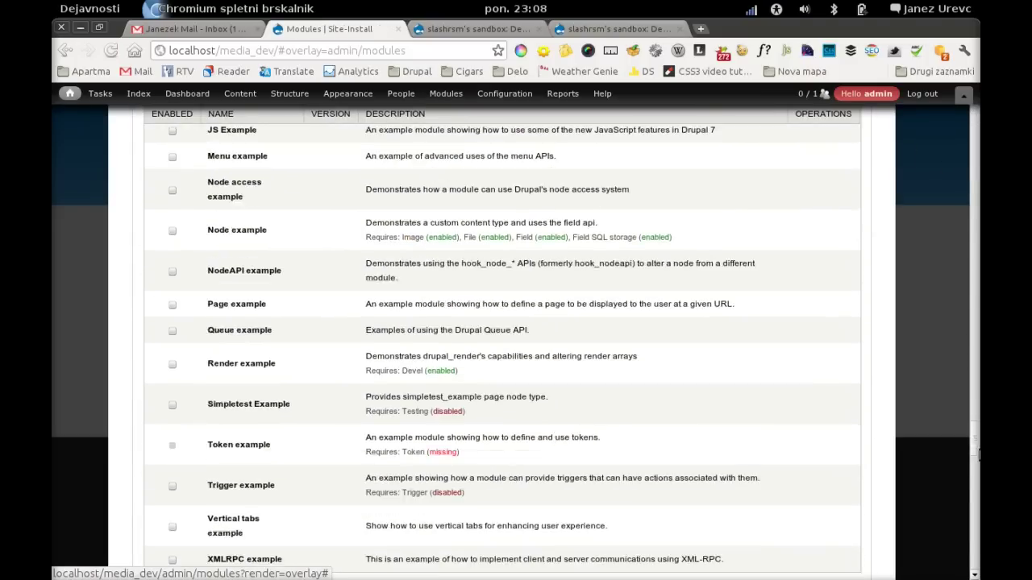
pyautogui.moveTo(978, 455); pyautogui.dragTo(979, 517)
pyautogui.scroll(2, 375, 451)
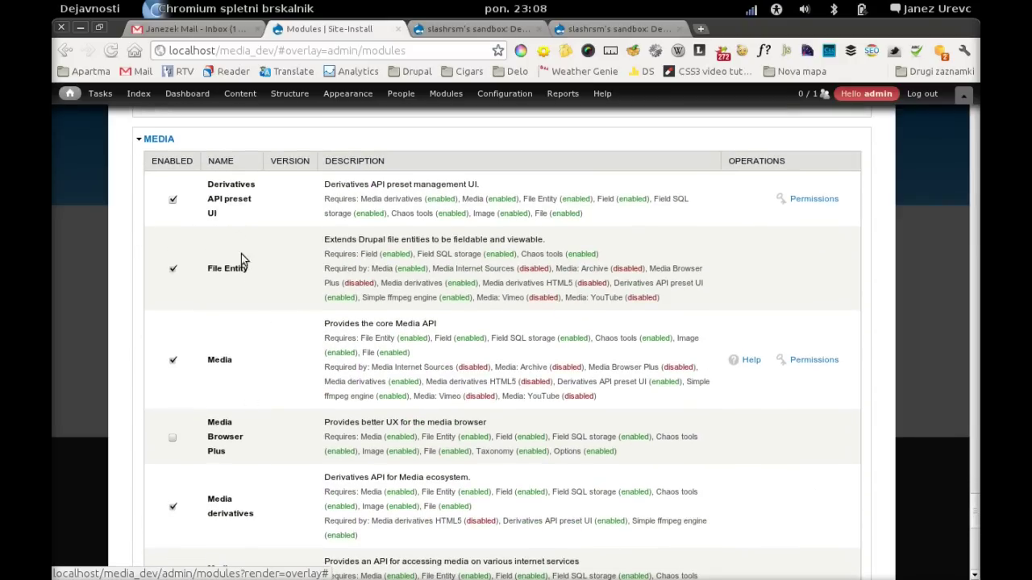
pyautogui.scroll(-3, 241, 254)
pyautogui.moveTo(272, 406); pyautogui.dragTo(247, 379)
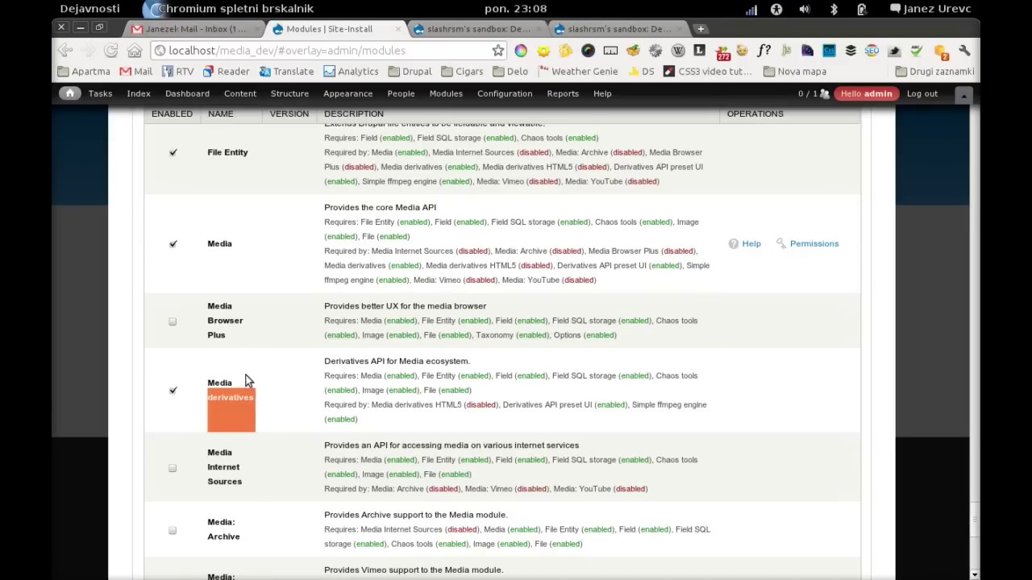
pyautogui.scroll(4, 253, 352)
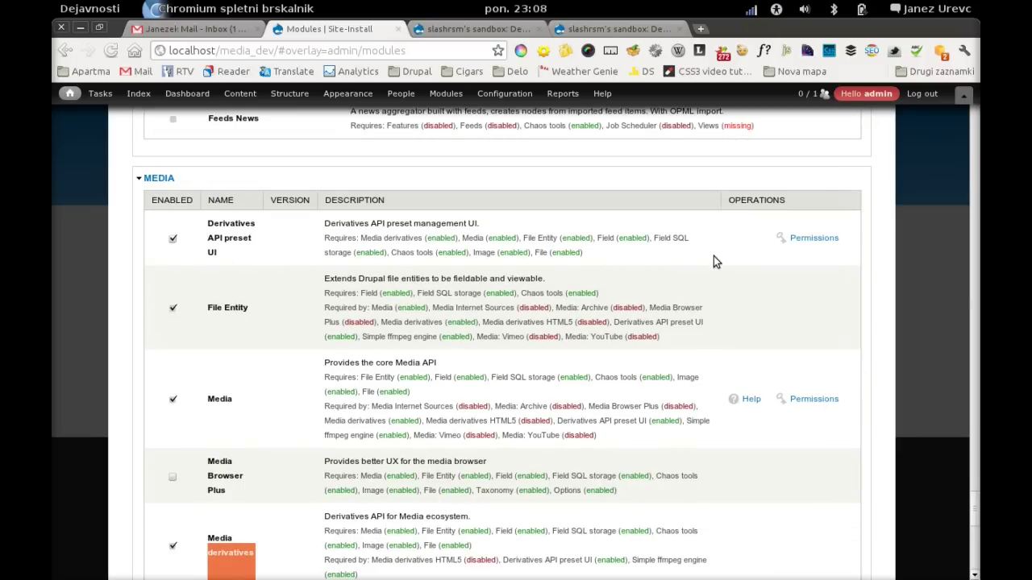
pyautogui.scroll(12, 713, 261)
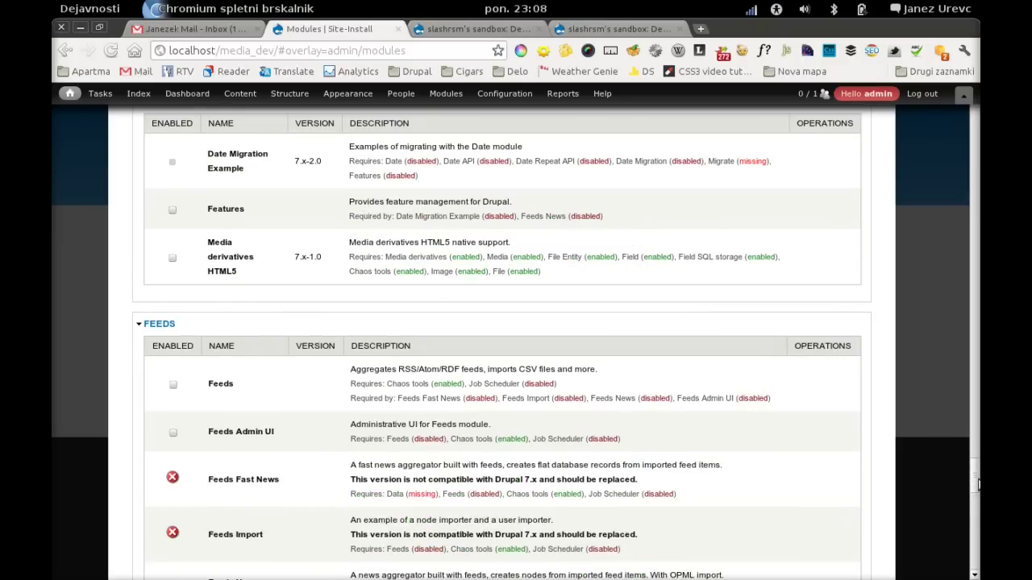
pyautogui.scroll(20, 692, 307)
pyautogui.scroll(-20, 481, 367)
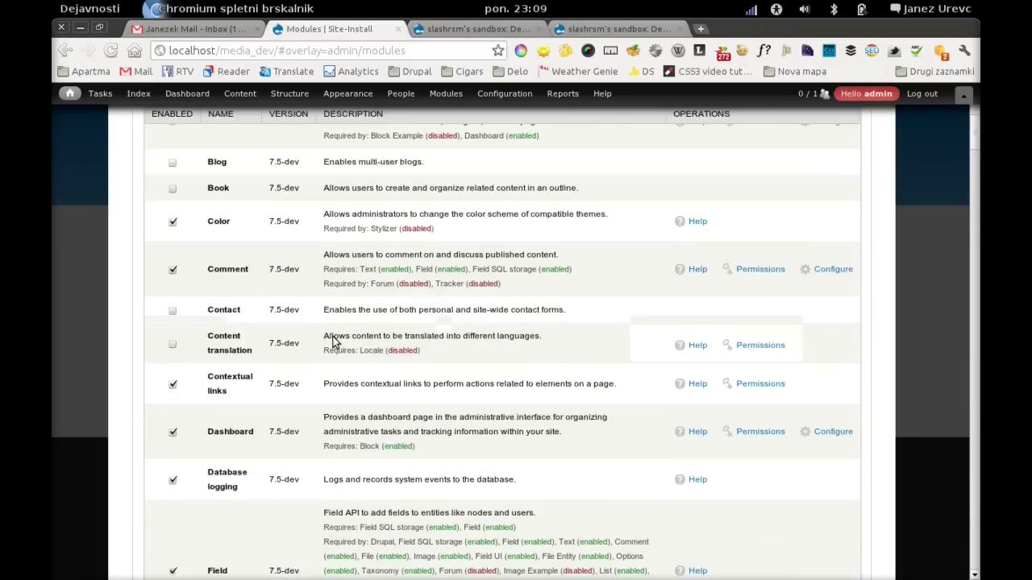
pyautogui.scroll(-5, 250, 377)
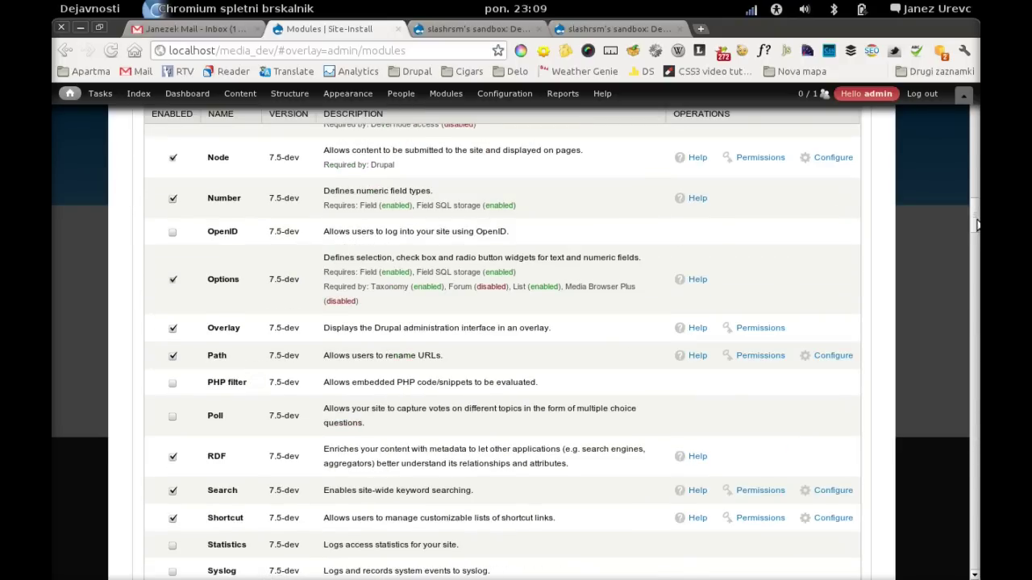
pyautogui.moveTo(977, 226); pyautogui.dragTo(977, 113)
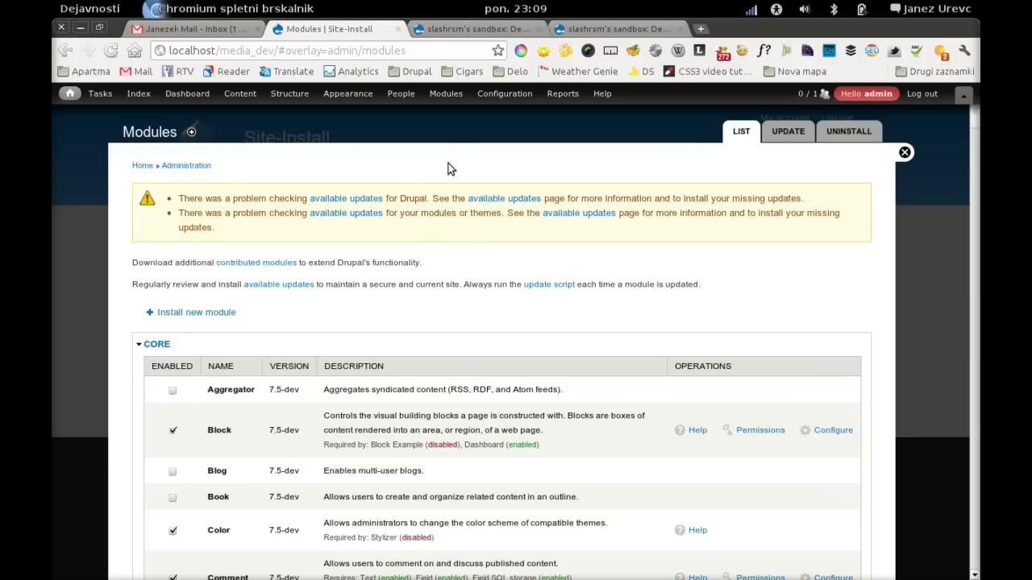
# Go to Configuration > Media > Media derivatives, which shows no presets yet
pyautogui.moveTo(506, 99)
pyautogui.moveTo(506, 194)
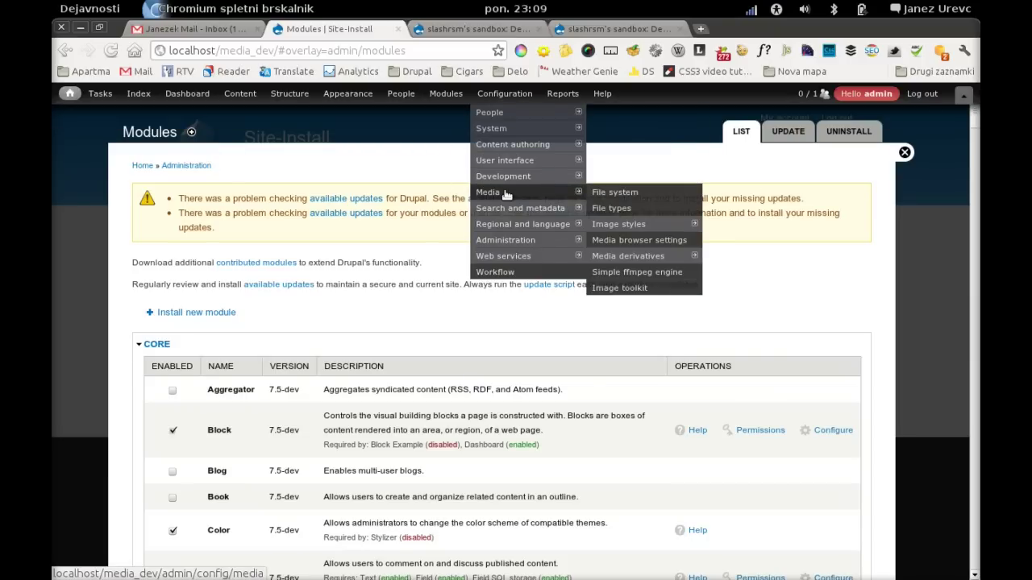
pyautogui.click(649, 258)
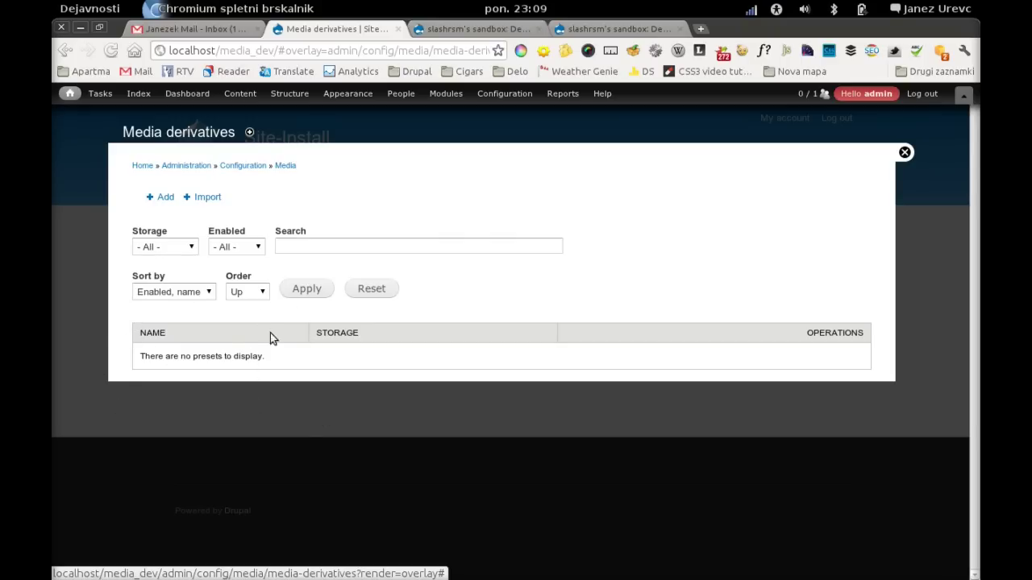
# Start adding a new Media derivatives preset
pyautogui.click(165, 198)
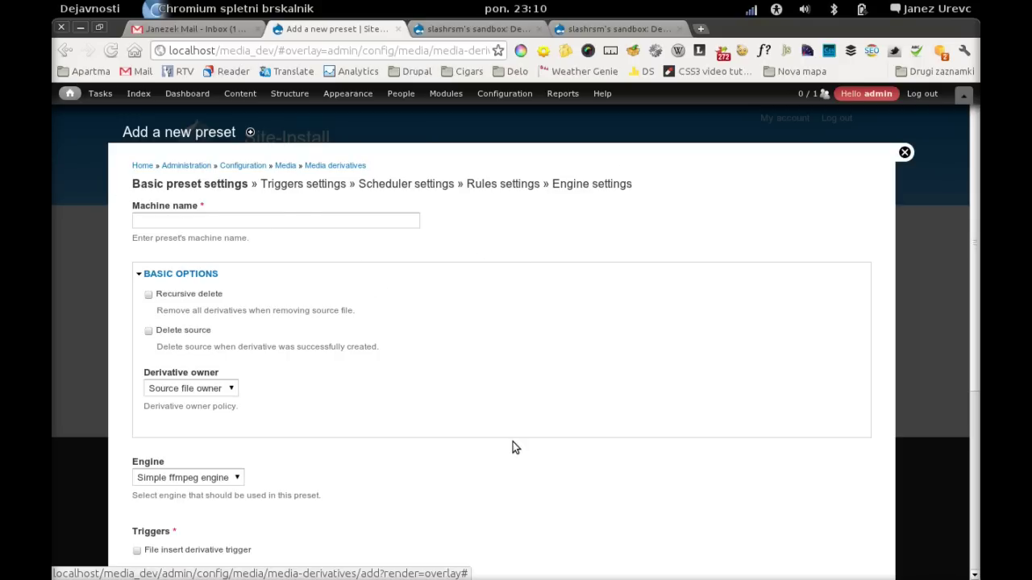
pyautogui.scroll(-5, 527, 319)
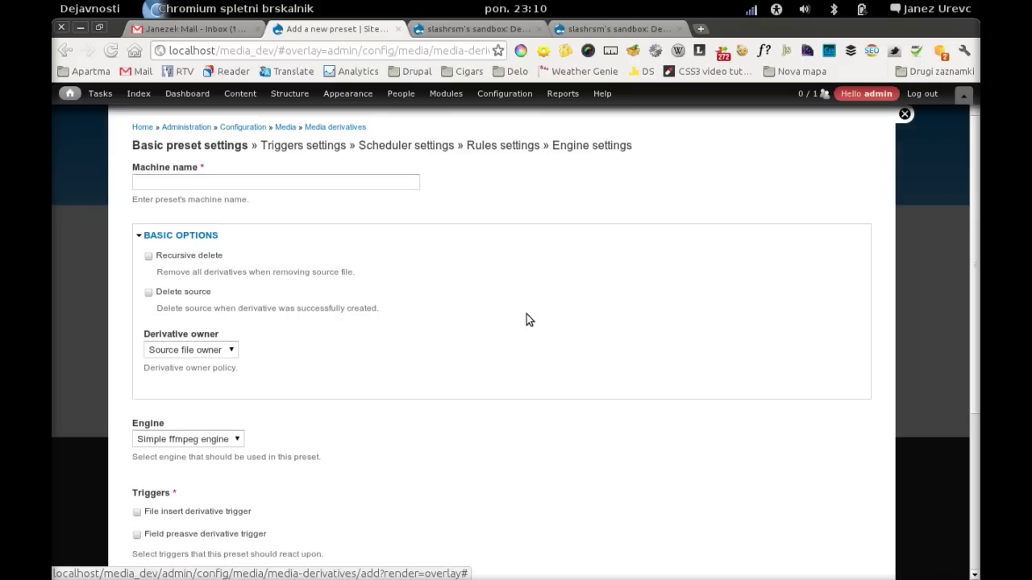
pyautogui.scroll(5, 526, 320)
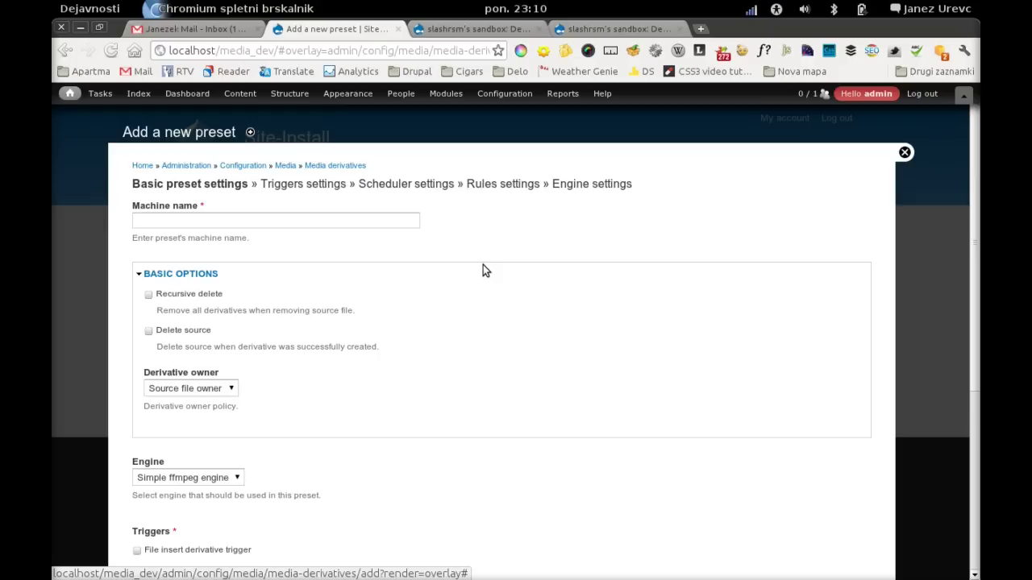
# Enter to_mp4 as the preset's machine name
pyautogui.click(176, 227)
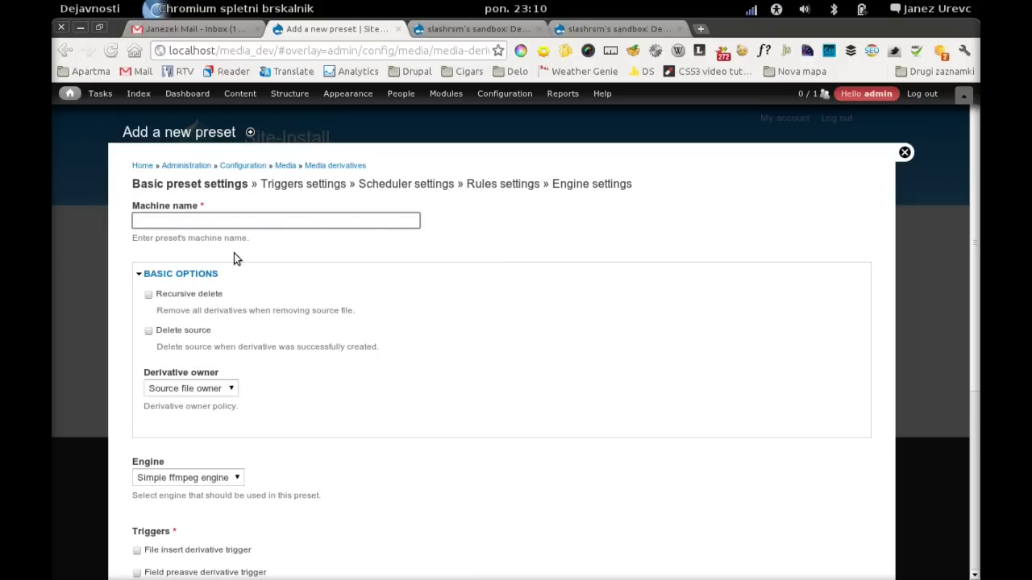
pyautogui.write('to_mp4')
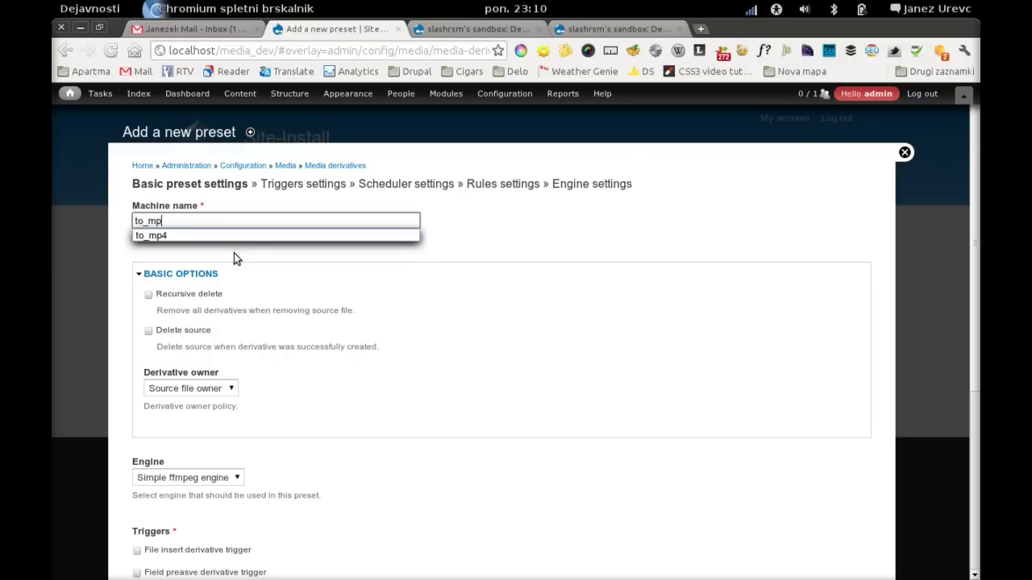
pyautogui.click(425, 256)
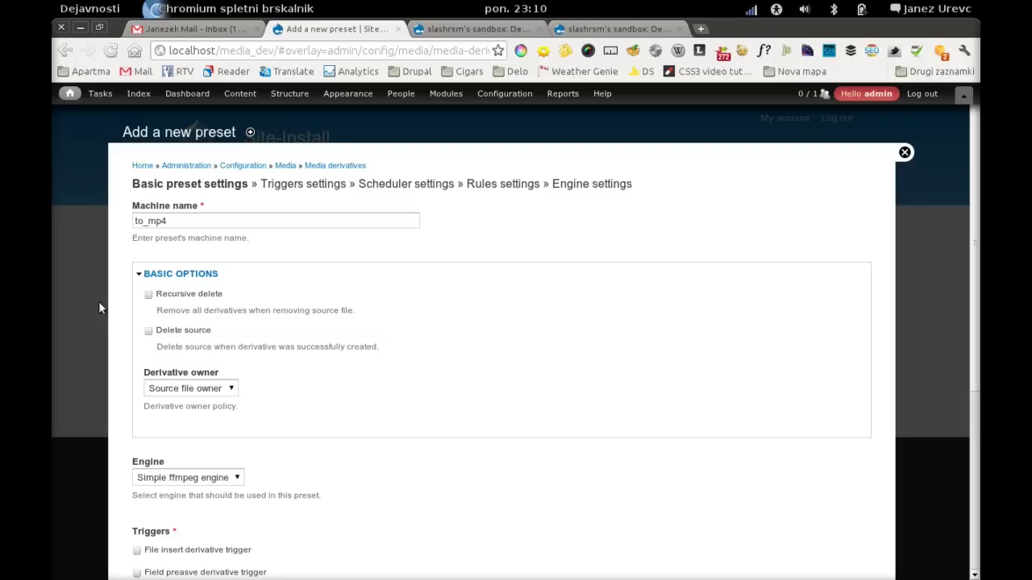
pyautogui.scroll(-1, 330, 391)
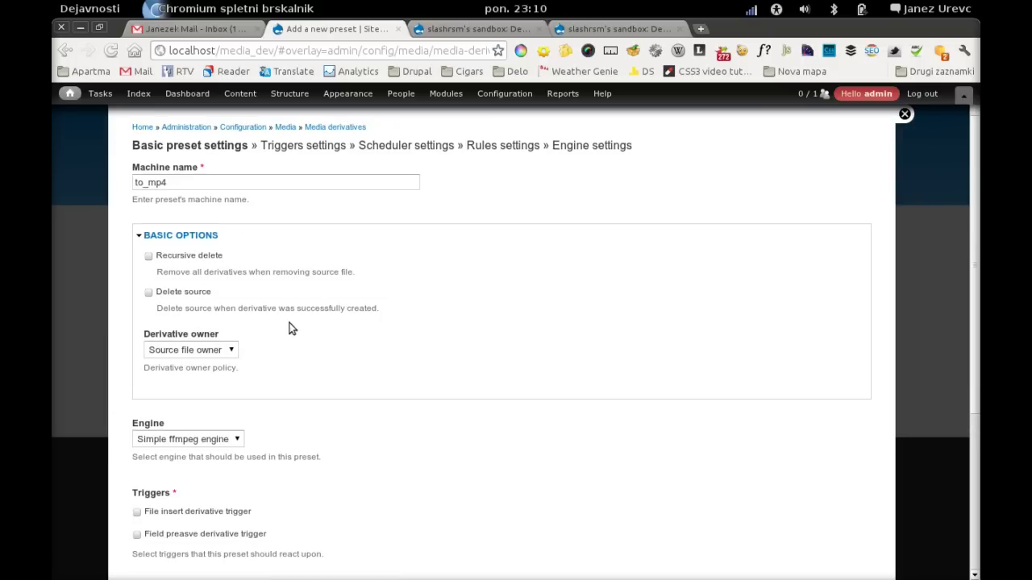
pyautogui.scroll(-7, 353, 268)
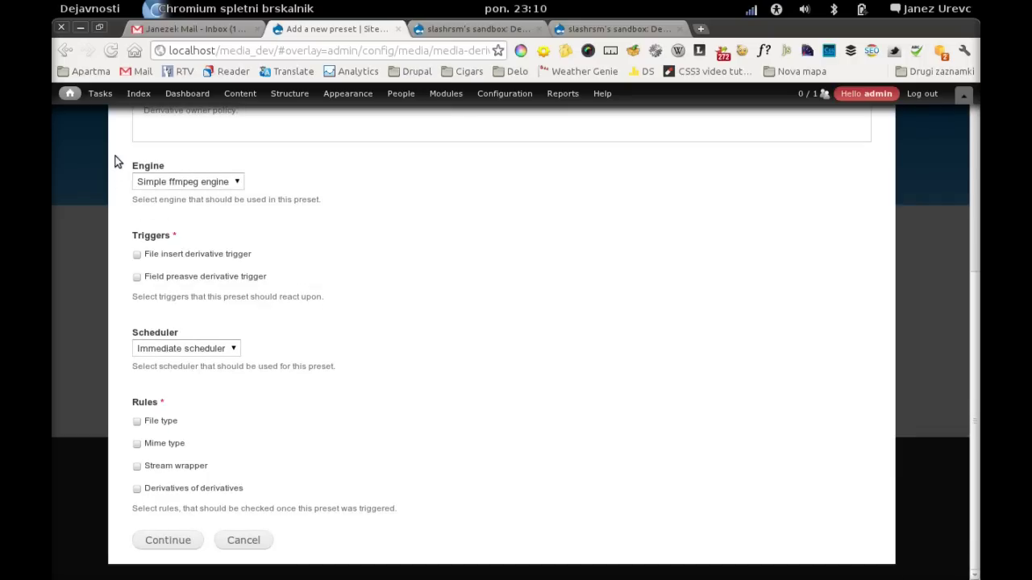
pyautogui.moveTo(117, 162); pyautogui.dragTo(569, 521)
pyautogui.click(569, 524)
pyautogui.click(225, 182)
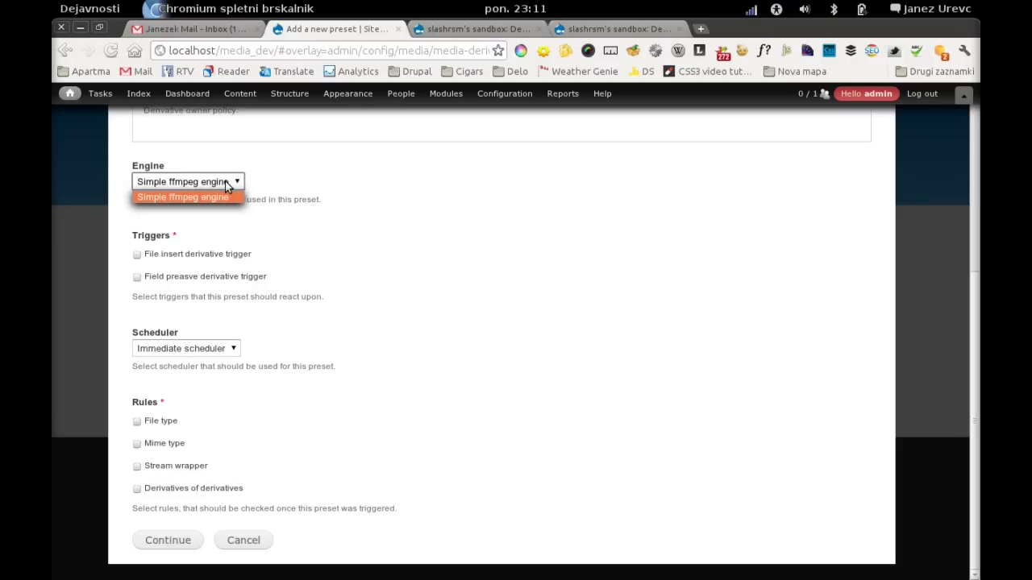
pyautogui.click(225, 181)
pyautogui.click(224, 181)
pyautogui.click(225, 184)
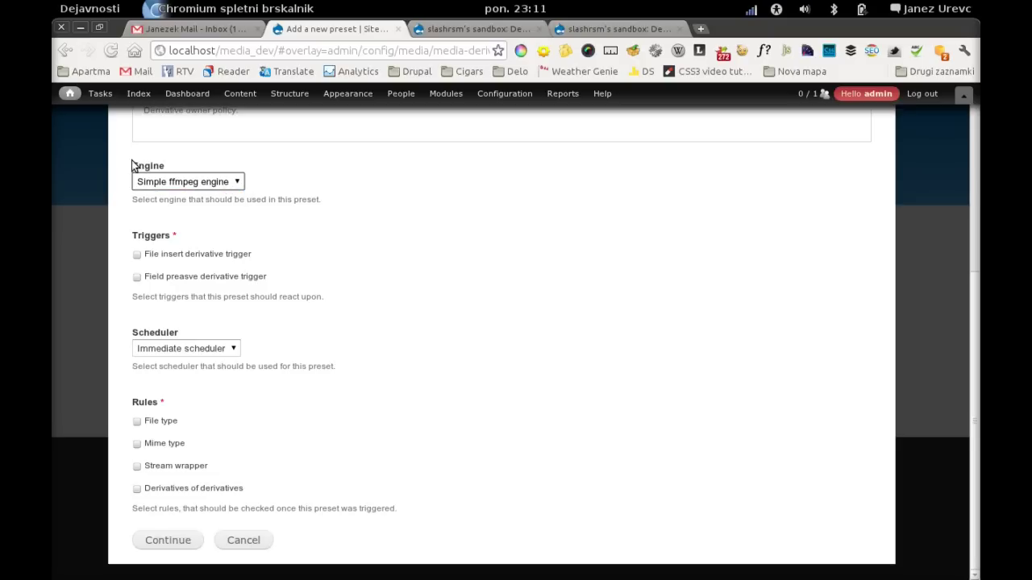
pyautogui.click(200, 182)
pyautogui.click(200, 182)
# Highlight the Triggers section and its trigger options on the preset form
pyautogui.moveTo(120, 233); pyautogui.dragTo(286, 245)
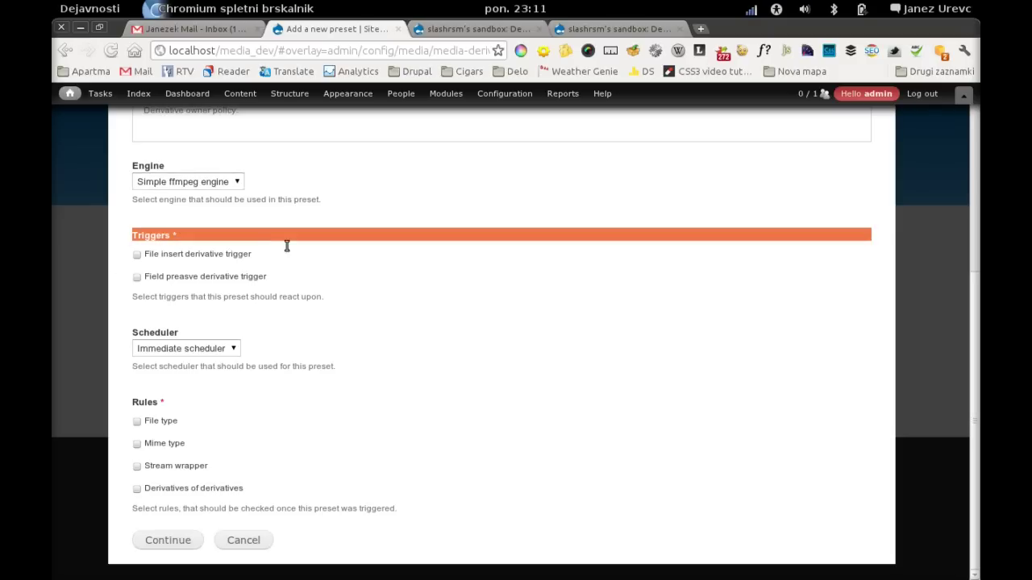
pyautogui.click(105, 269)
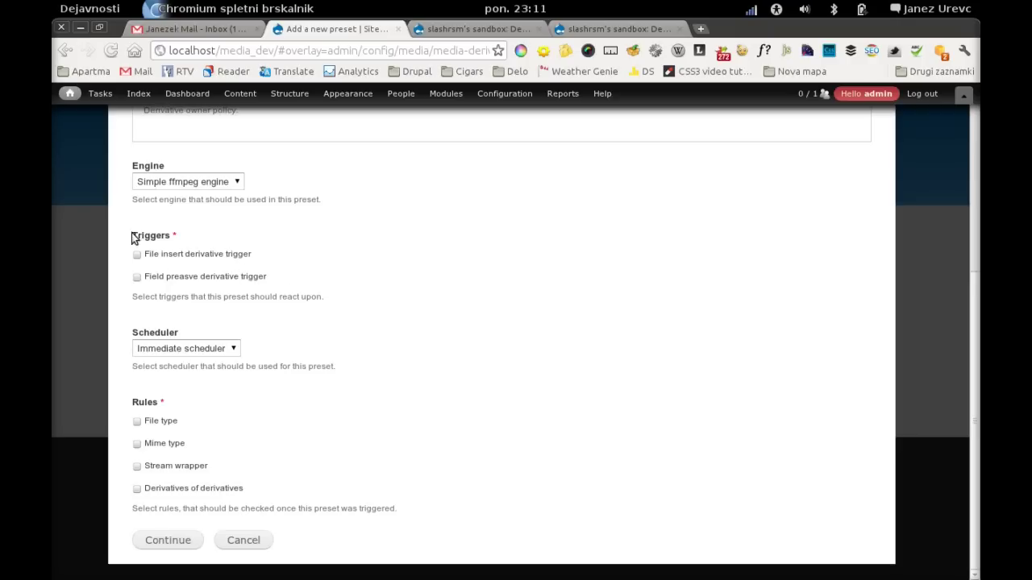
pyautogui.moveTo(156, 283); pyautogui.dragTo(244, 283)
pyautogui.click(256, 283)
pyautogui.moveTo(341, 310); pyautogui.dragTo(301, 223)
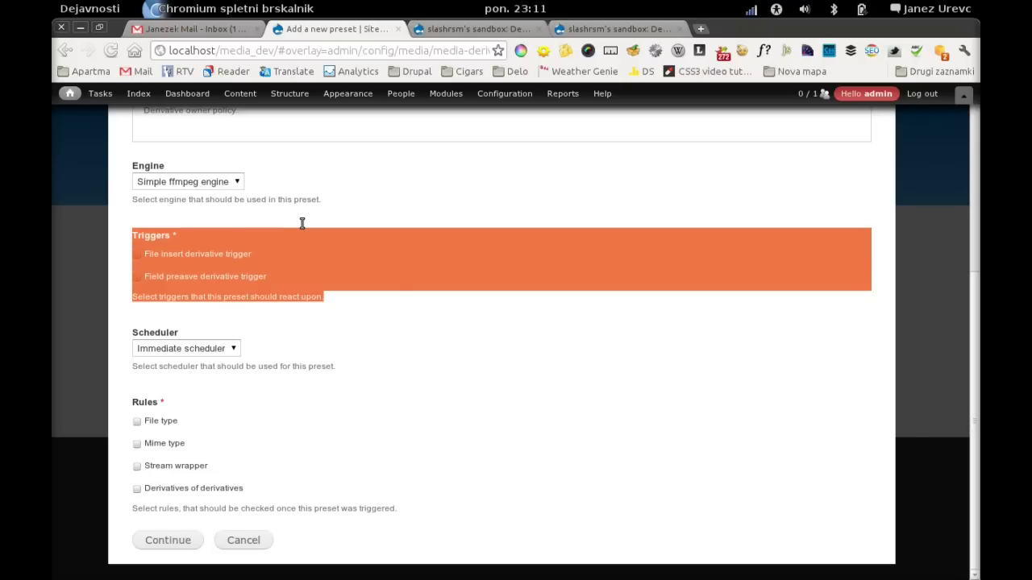
pyautogui.click(322, 214)
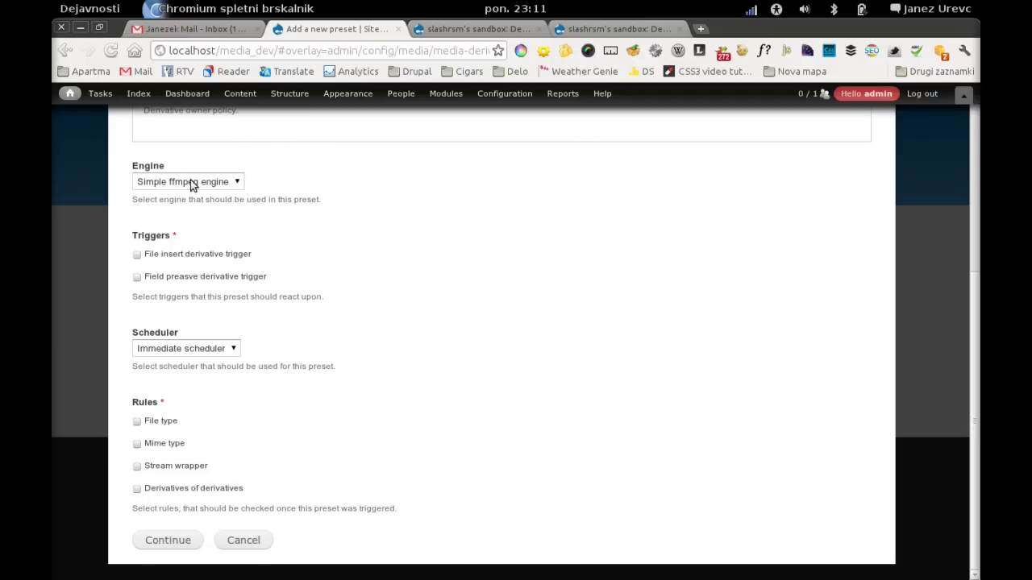
# Point out the Engine setting, then tick the File insert derivative trigger
pyautogui.moveTo(129, 161); pyautogui.dragTo(366, 214)
pyautogui.click(367, 218)
pyautogui.moveTo(271, 208); pyautogui.dragTo(375, 221)
pyautogui.click(164, 157)
pyautogui.click(376, 221)
pyautogui.moveTo(242, 236); pyautogui.dragTo(333, 242)
pyautogui.click(125, 157)
pyautogui.click(334, 242)
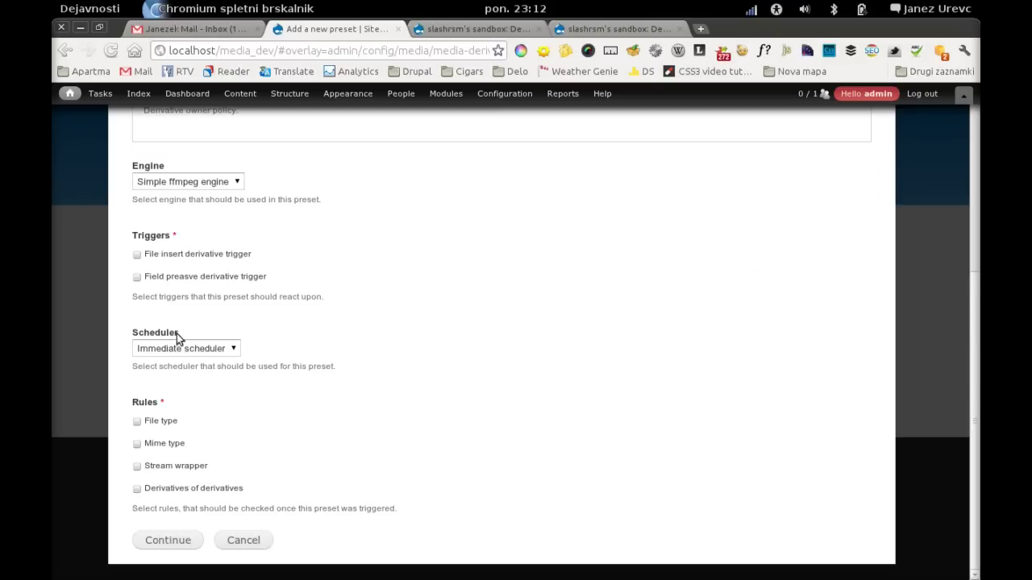
pyautogui.click(137, 254)
pyautogui.click(188, 353)
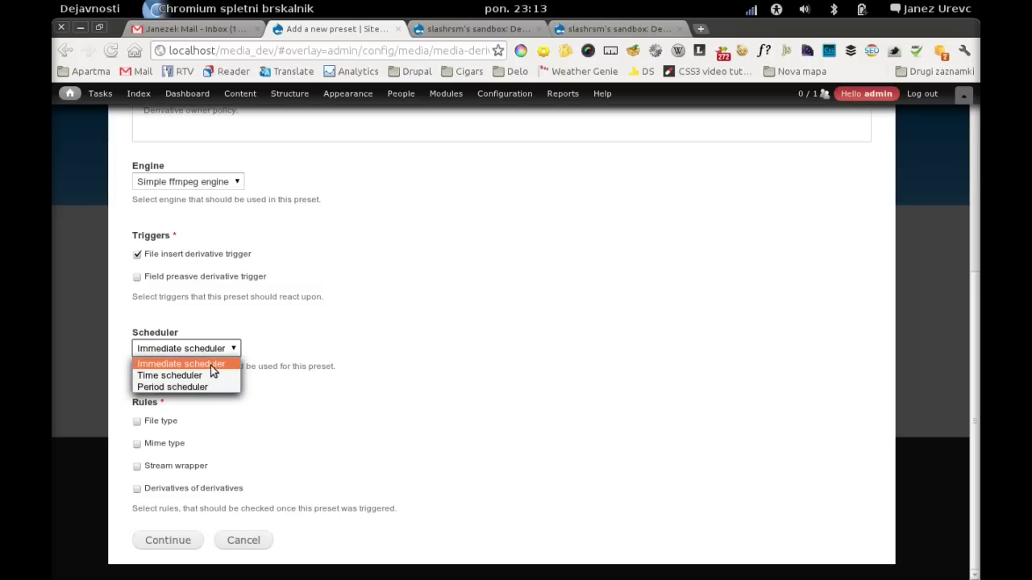
# Keep Immediate scheduler as the preset's scheduler
pyautogui.click(211, 365)
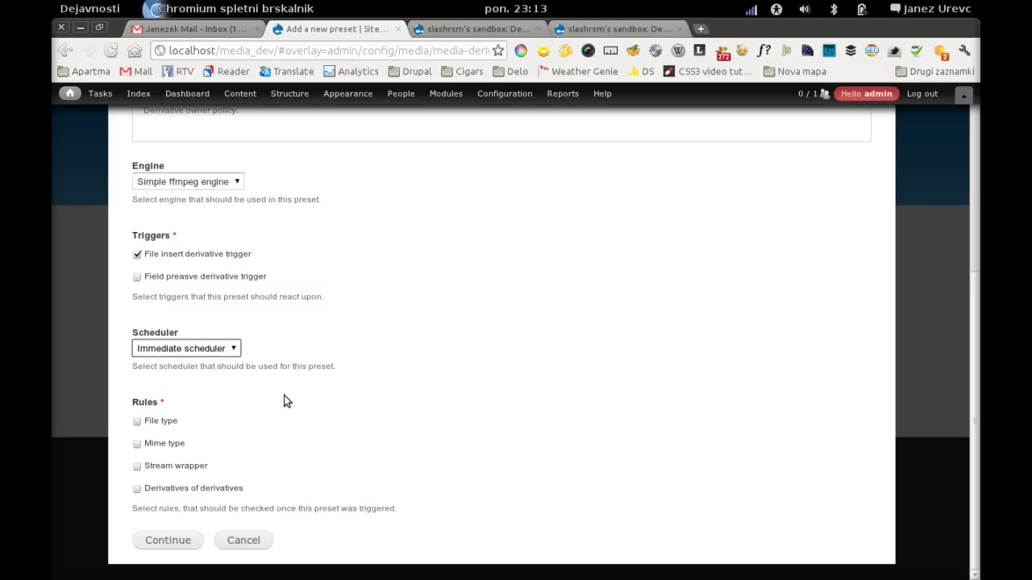
pyautogui.moveTo(131, 395); pyautogui.dragTo(471, 526)
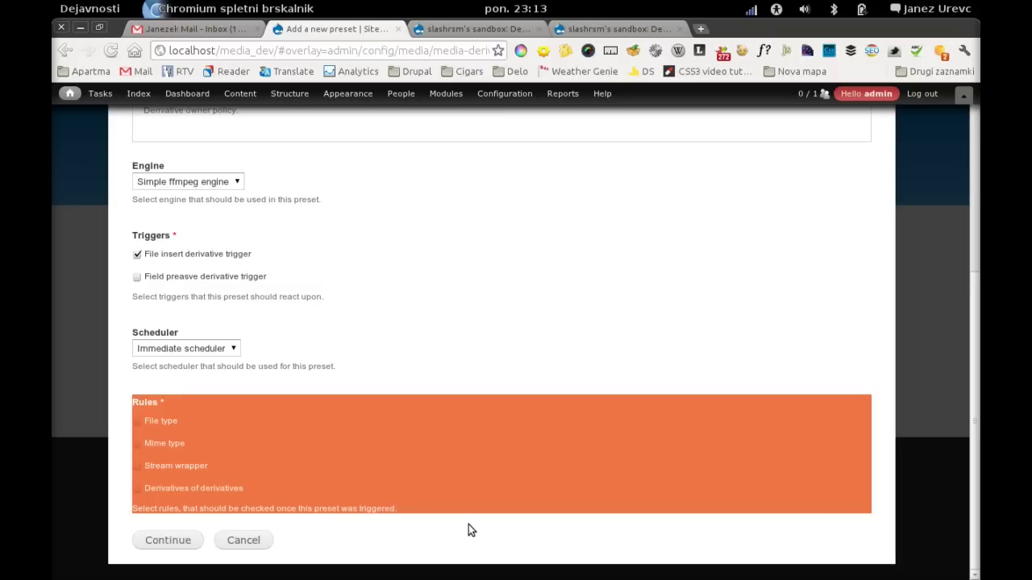
pyautogui.moveTo(308, 386); pyautogui.dragTo(448, 520)
pyautogui.click(451, 532)
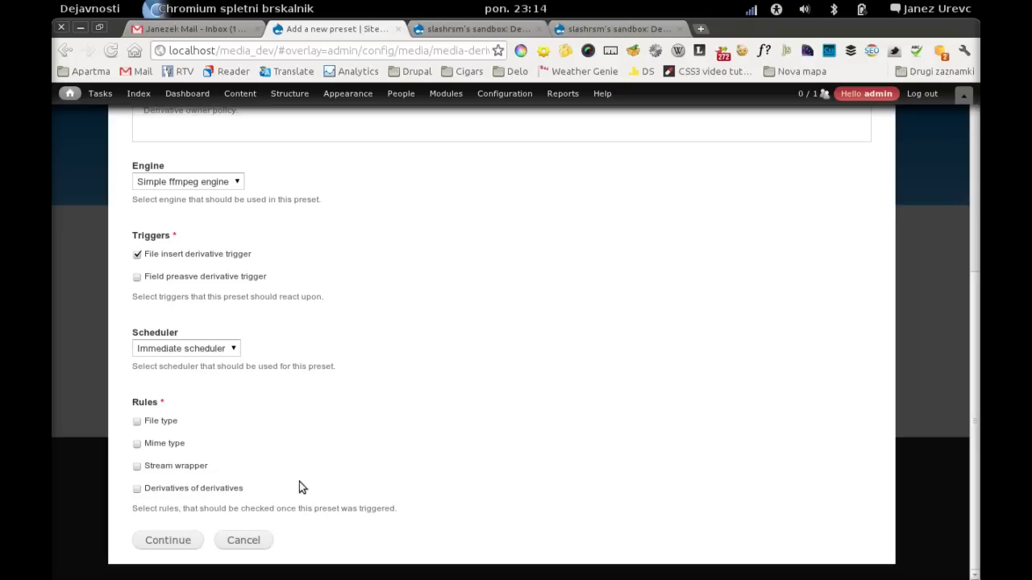
# Tick the File type and Derivatives of derivatives rules under Rules
pyautogui.click(137, 422)
pyautogui.click(137, 491)
pyautogui.scroll(1, 381, 371)
pyautogui.scroll(7, 385, 379)
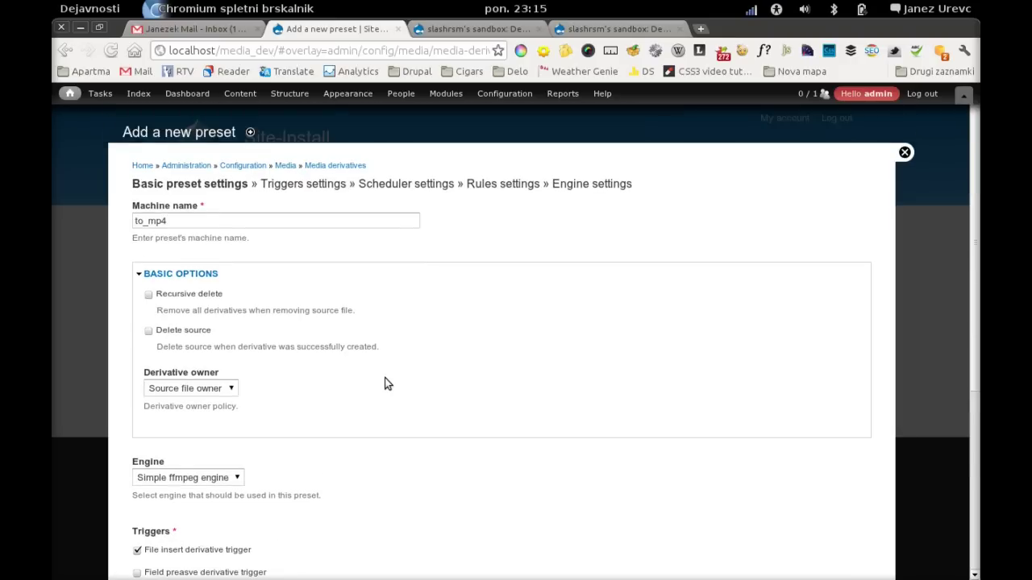
pyautogui.scroll(-8, 379, 383)
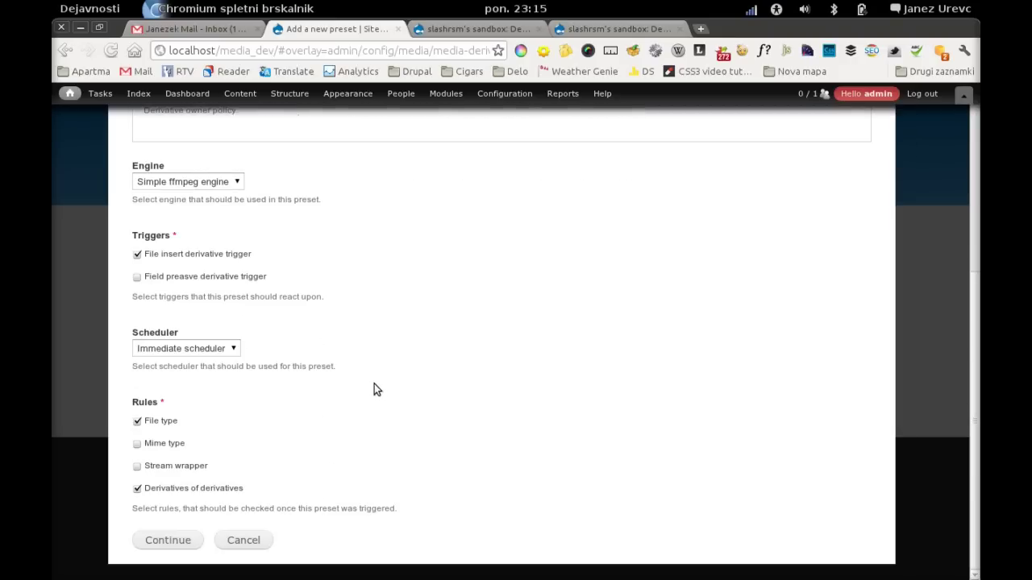
# Continue past the basic, Triggers and Scheduler settings steps to Rules settings
pyautogui.click(150, 542)
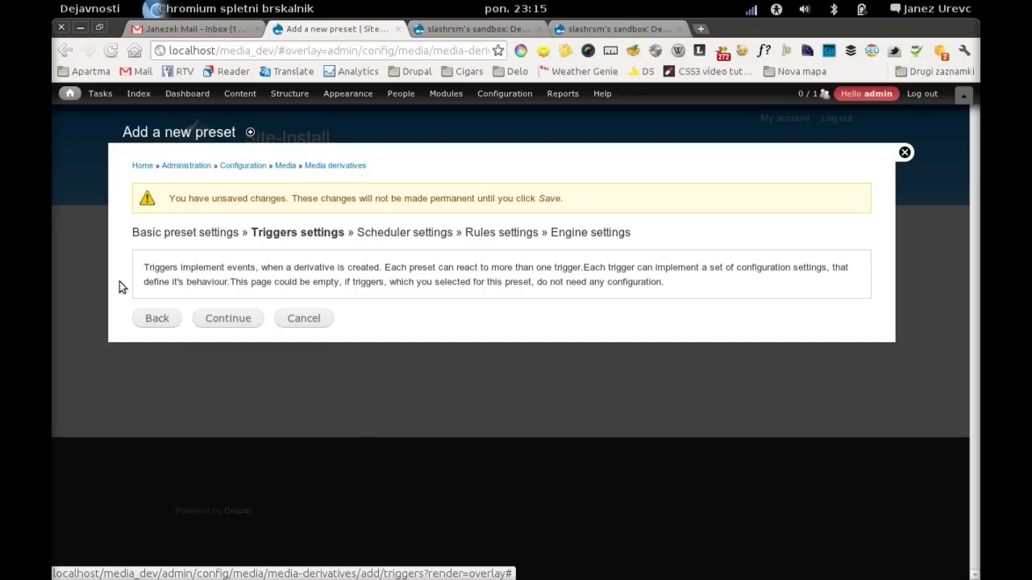
pyautogui.click(227, 323)
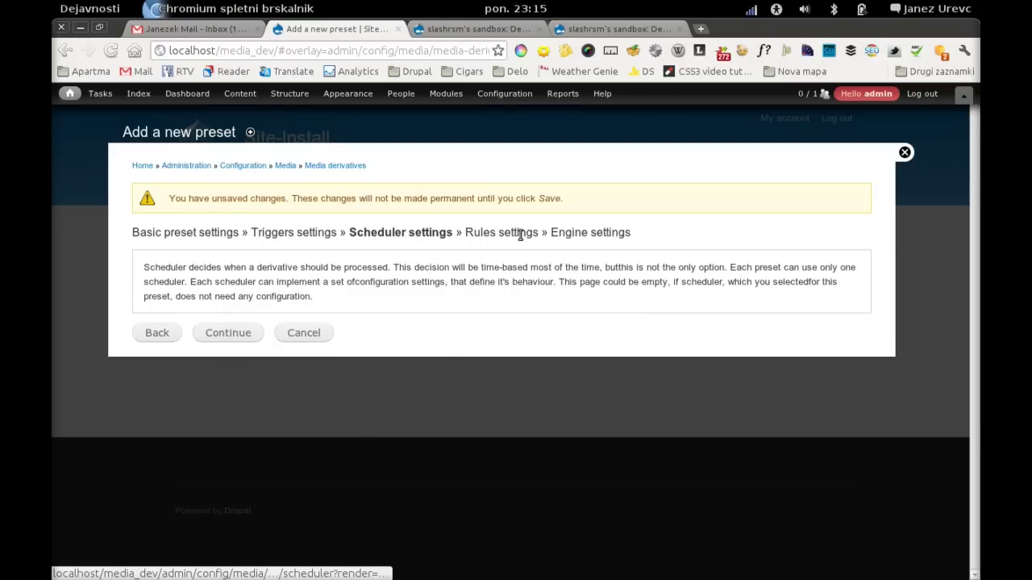
pyautogui.click(226, 333)
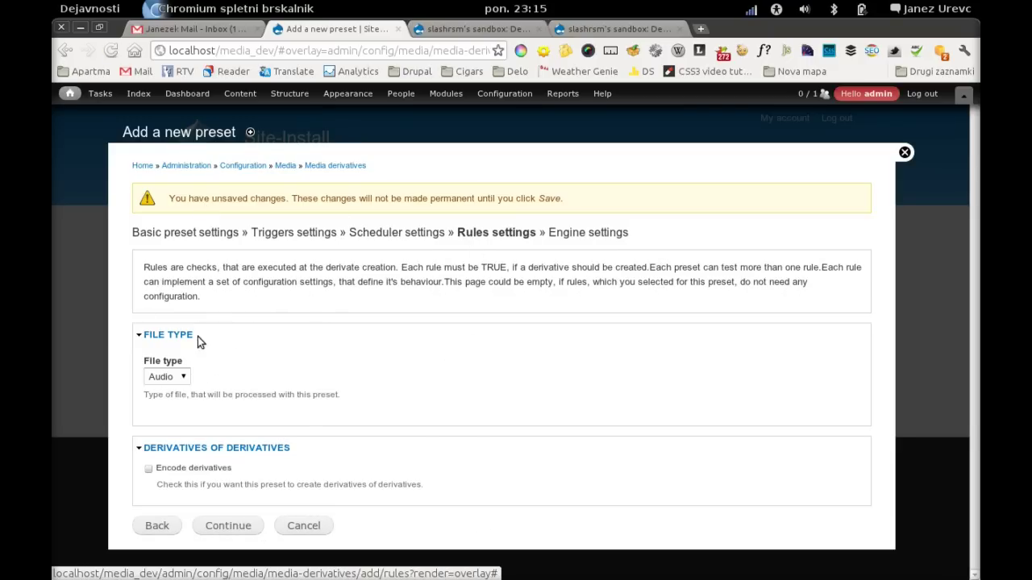
pyautogui.click(176, 380)
# Set File type to Video and continue to the Engine settings step
pyautogui.click(176, 416)
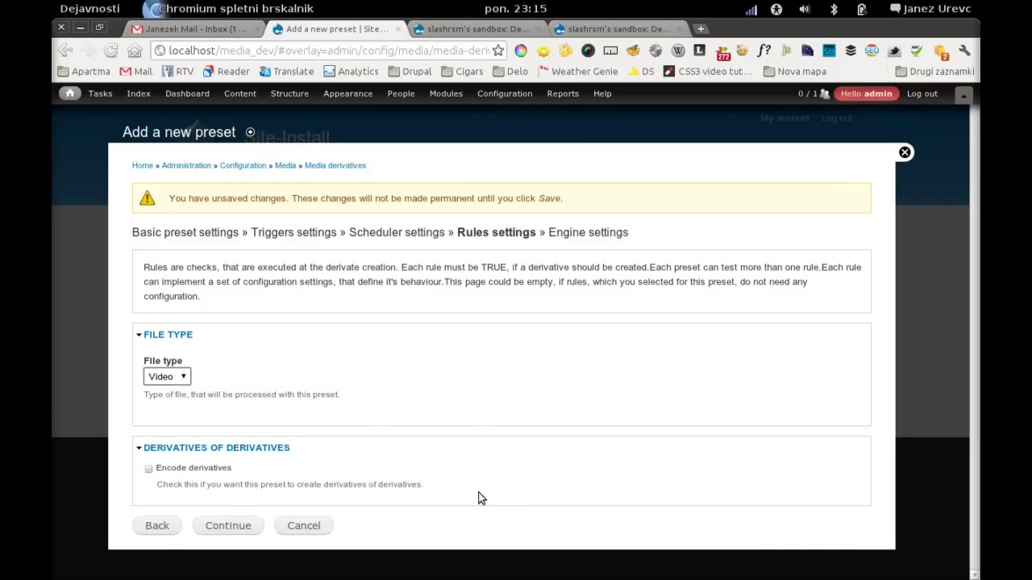
pyautogui.click(228, 526)
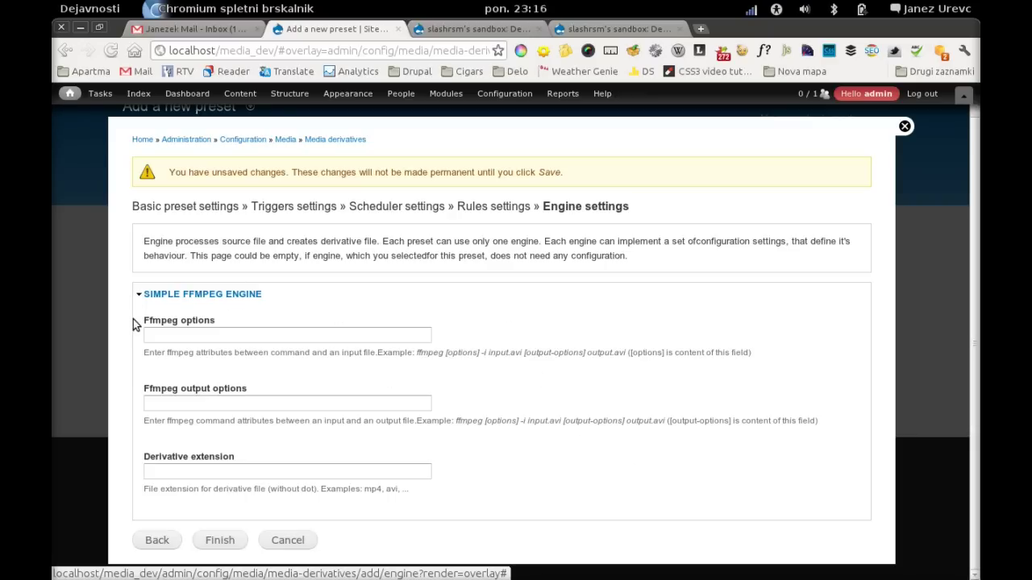
# Leave both ffmpeg option fields blank and enter mp4 as the derivative extension
pyautogui.moveTo(139, 317); pyautogui.dragTo(730, 446)
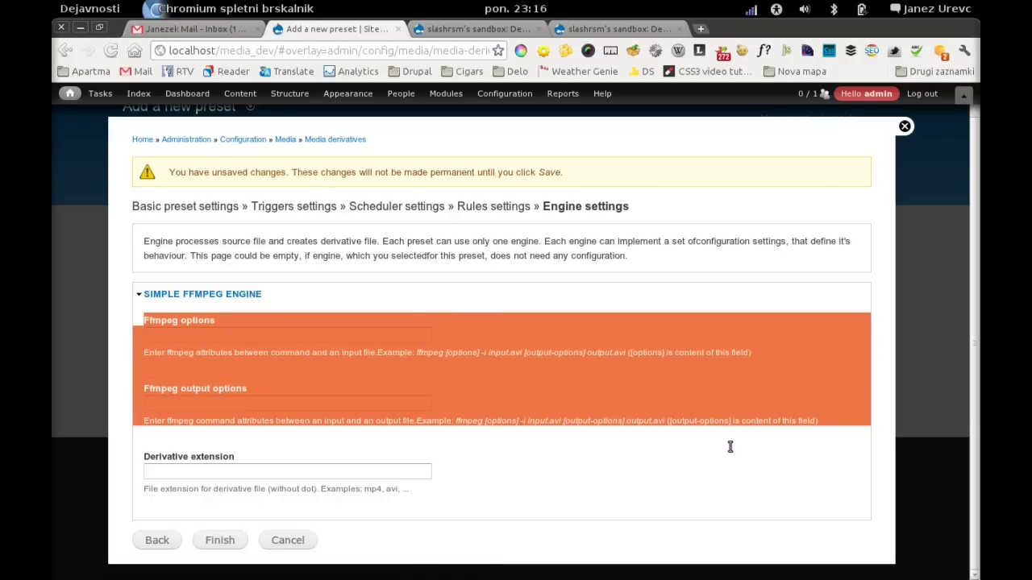
pyautogui.click(614, 445)
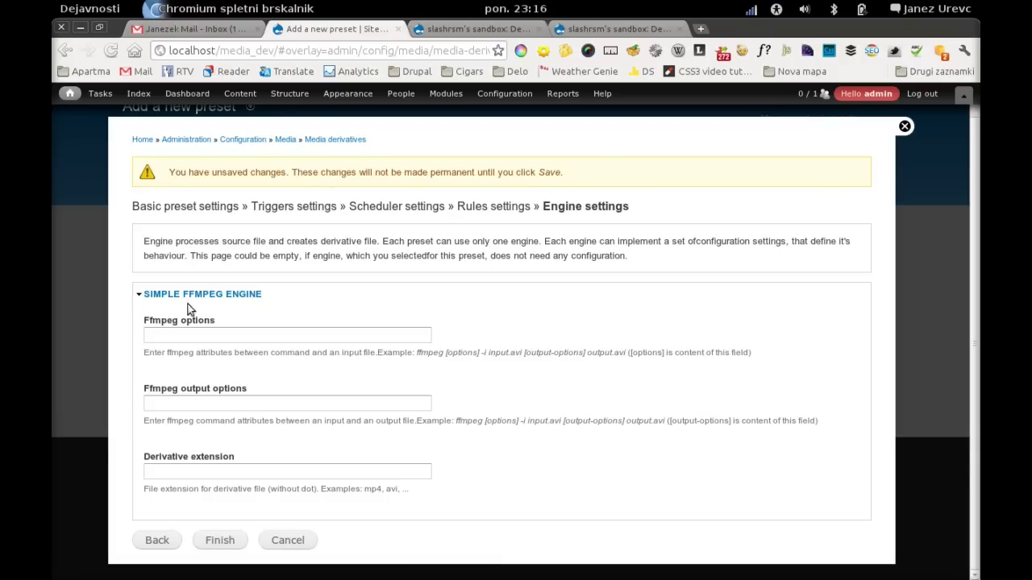
pyautogui.moveTo(139, 318); pyautogui.dragTo(202, 328)
pyautogui.click(247, 335)
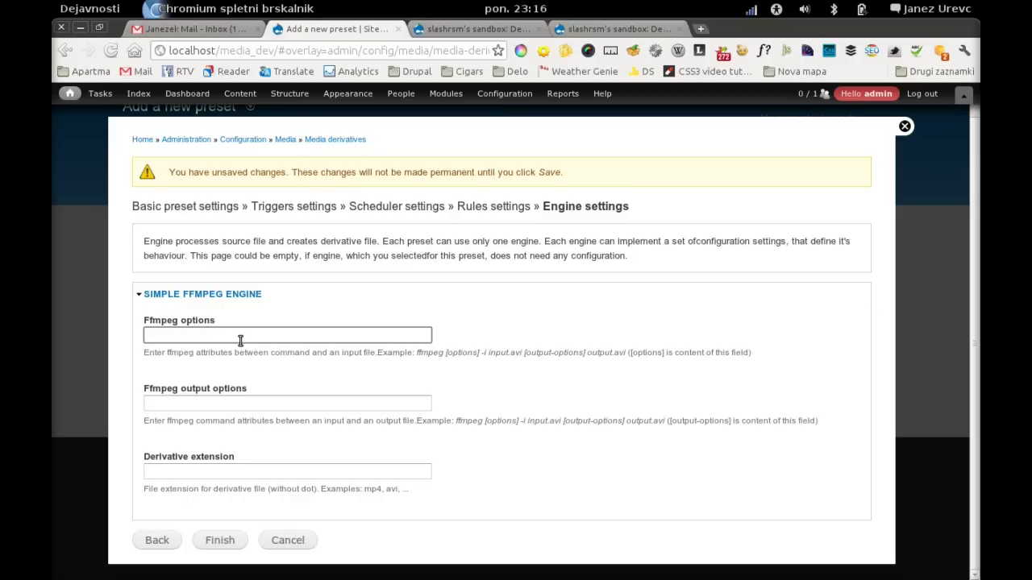
pyautogui.click(217, 399)
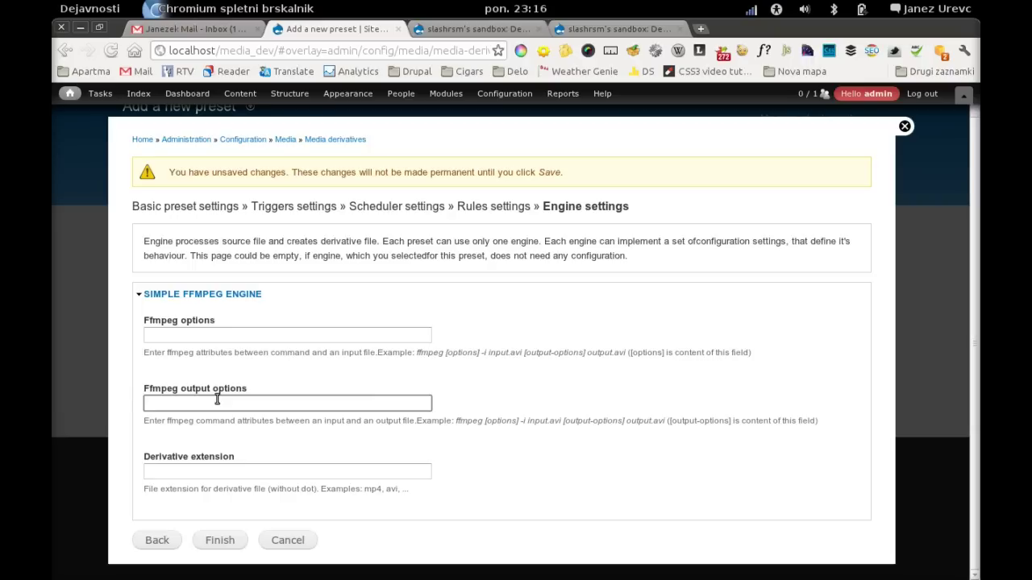
pyautogui.click(209, 466)
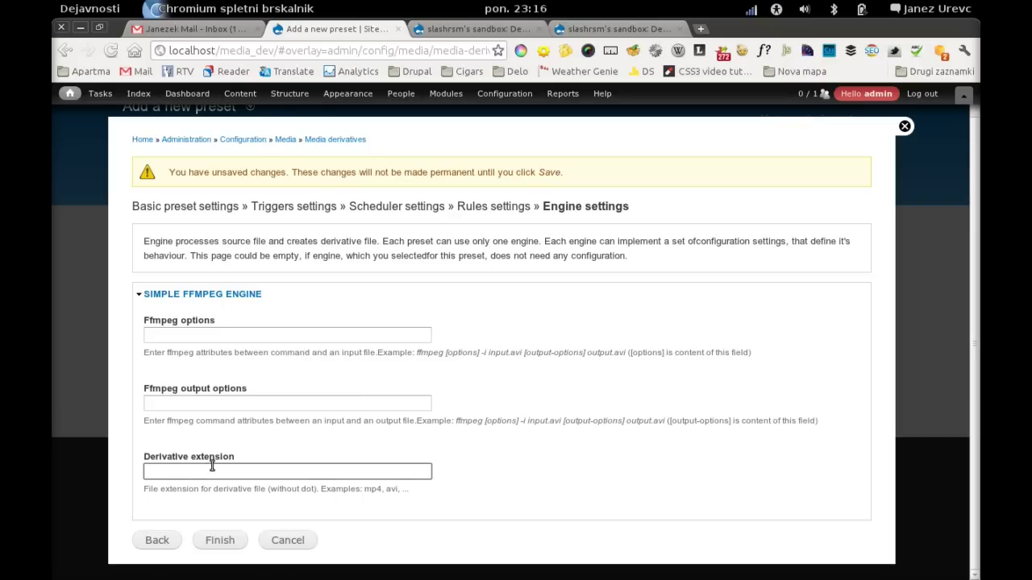
pyautogui.write('mp4')
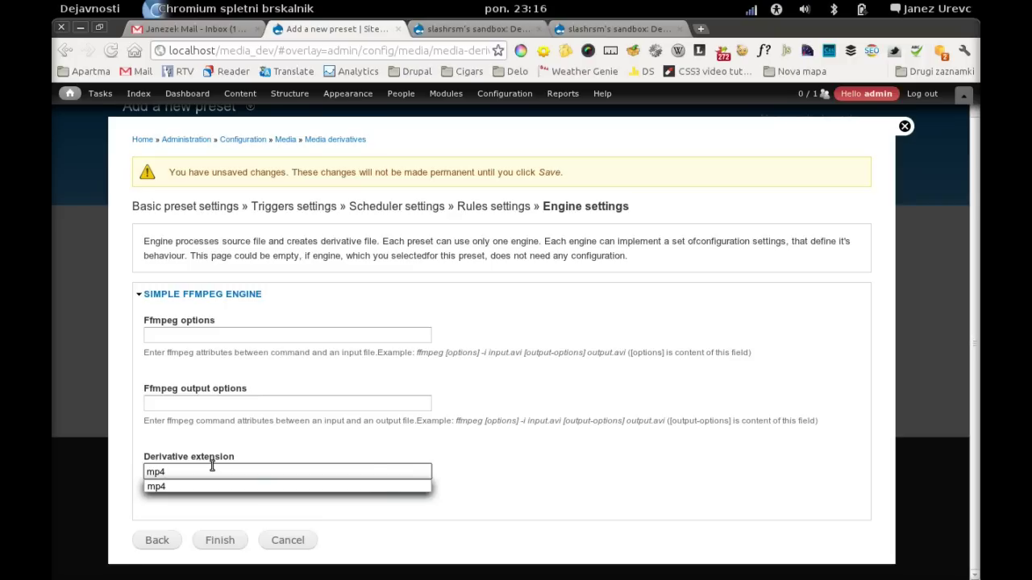
pyautogui.click(242, 445)
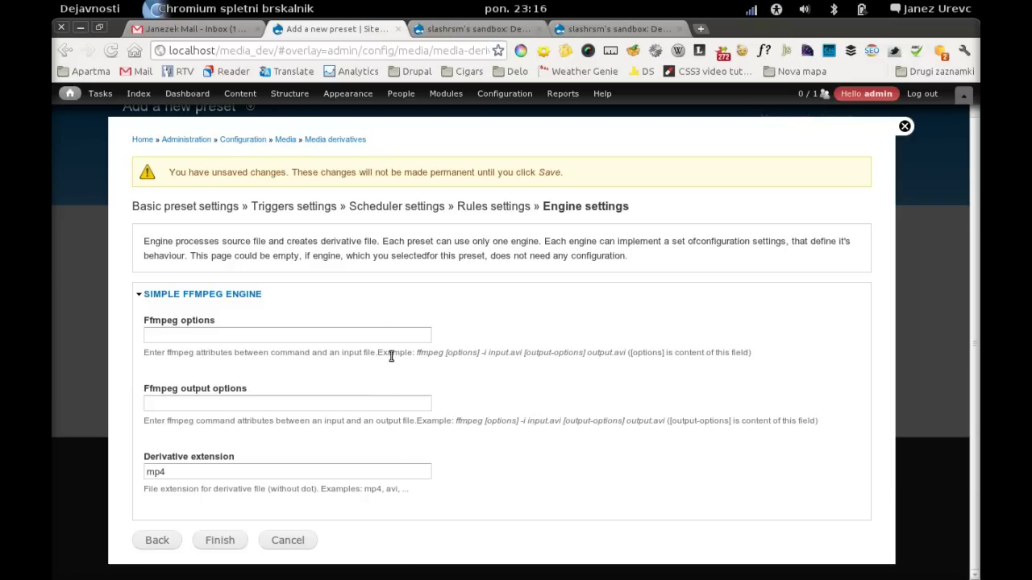
# Finish the wizard to save the new to_mp4 preset
pyautogui.click(211, 542)
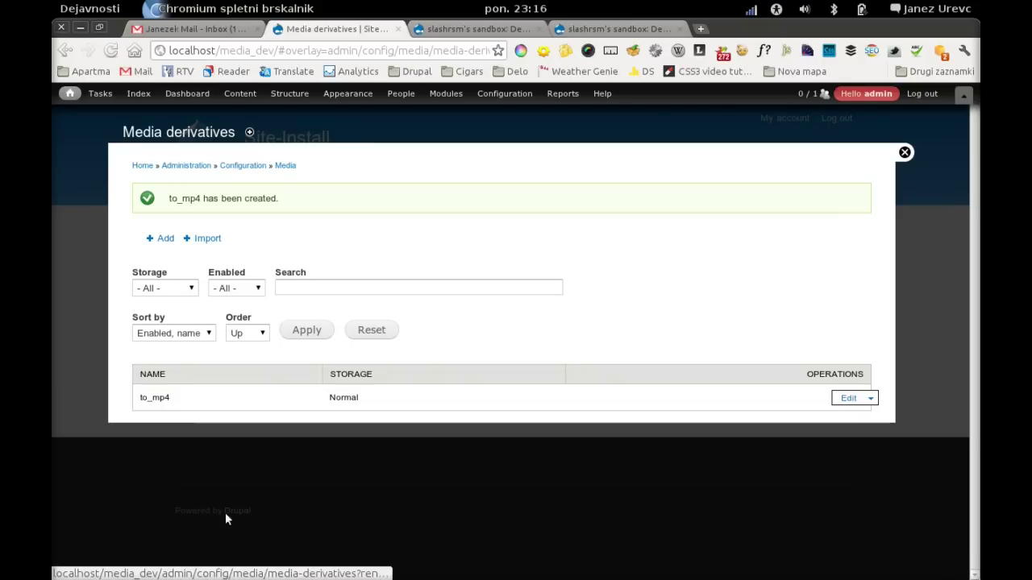
pyautogui.moveTo(147, 395); pyautogui.dragTo(878, 401)
pyautogui.click(875, 368)
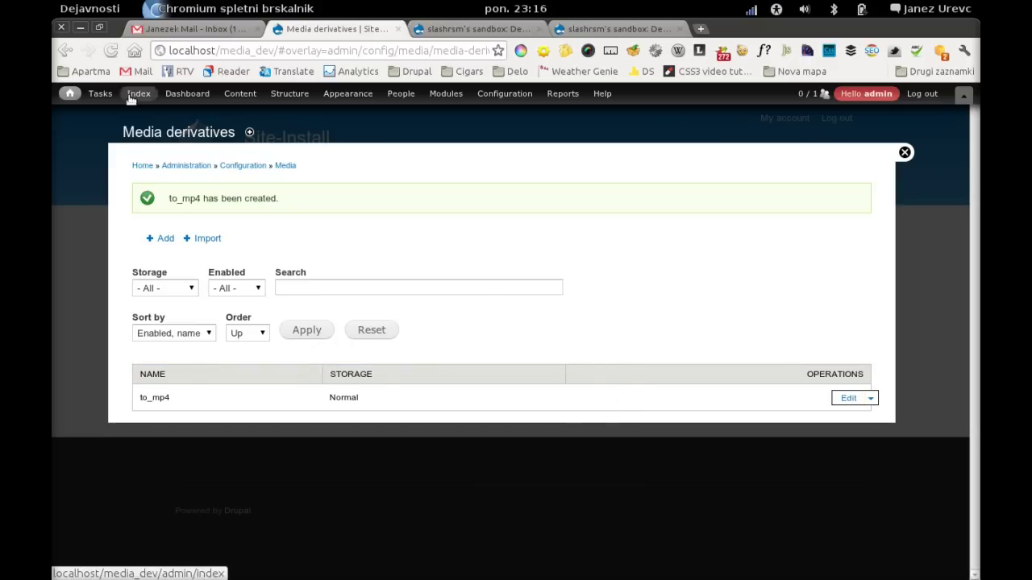
# Flush all caches from the admin toolbar's home menu and check the Caches cleared message
pyautogui.moveTo(70, 93)
pyautogui.click(95, 112)
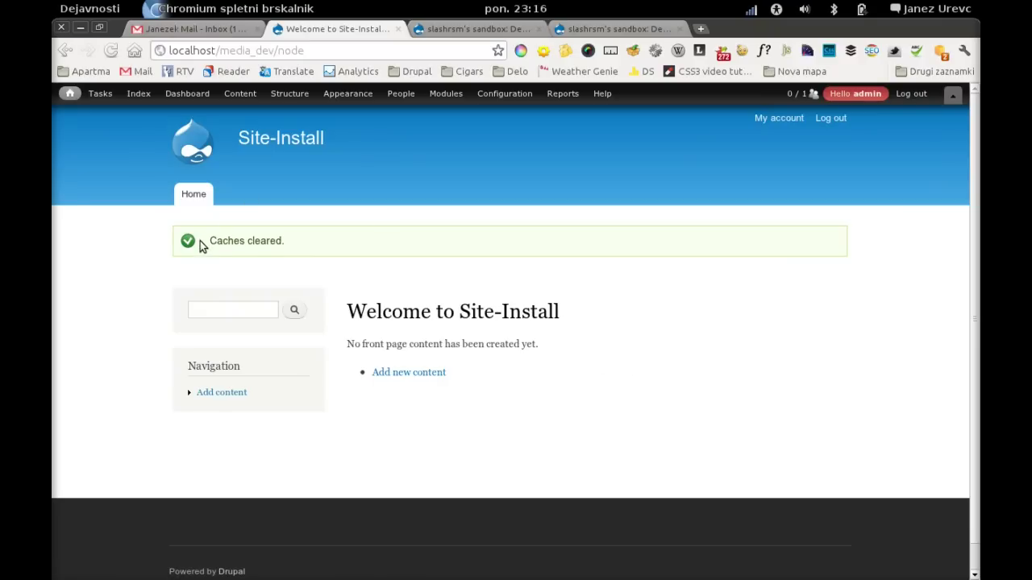
pyautogui.moveTo(207, 241); pyautogui.dragTo(296, 240)
pyautogui.click(296, 244)
pyautogui.moveTo(578, 381); pyautogui.dragTo(564, 300)
pyautogui.click(564, 300)
# Go to the Simple ffmpeg engine settings under Configuration > Media
pyautogui.moveTo(523, 97)
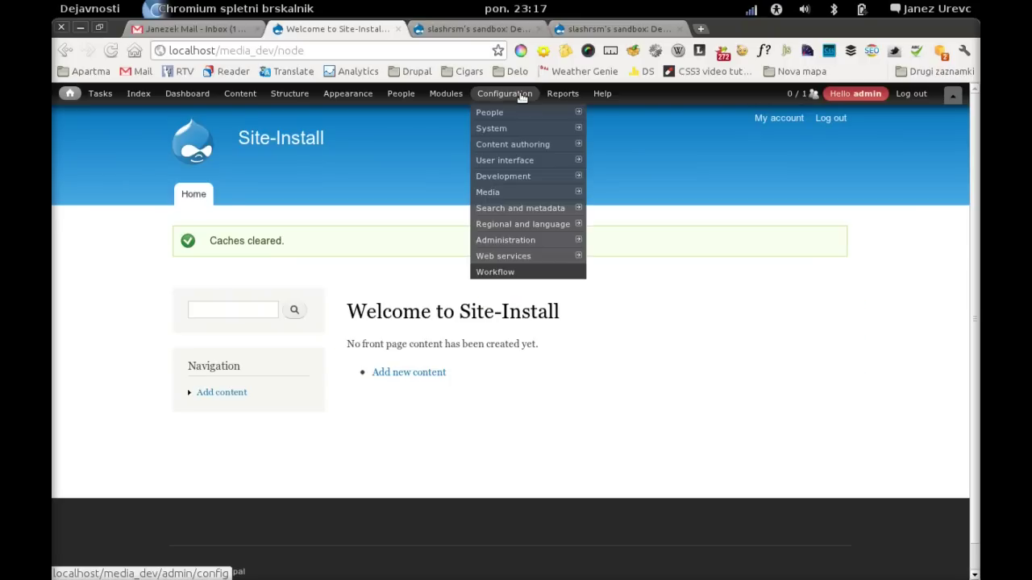
pyautogui.moveTo(525, 191)
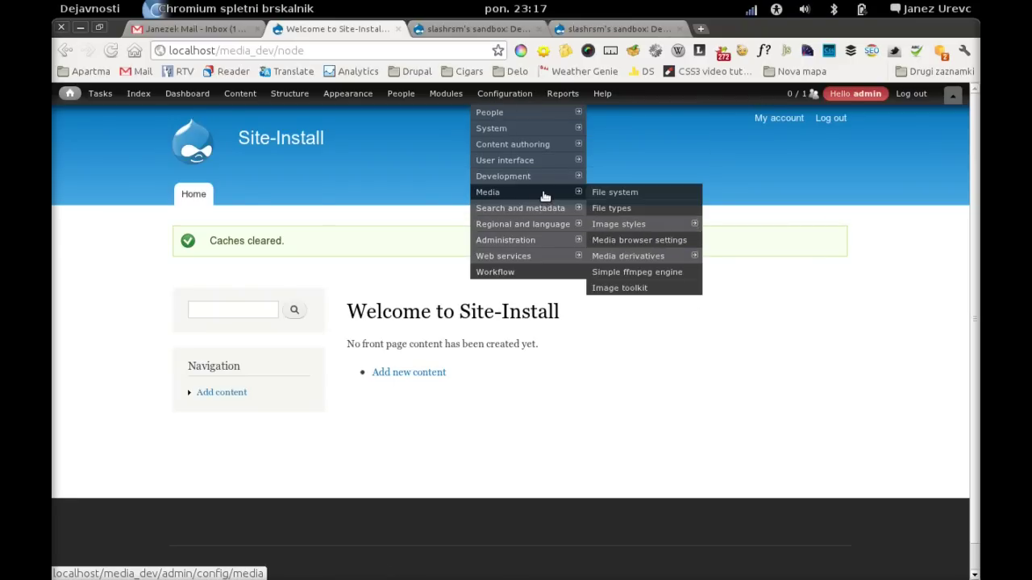
pyautogui.click(657, 272)
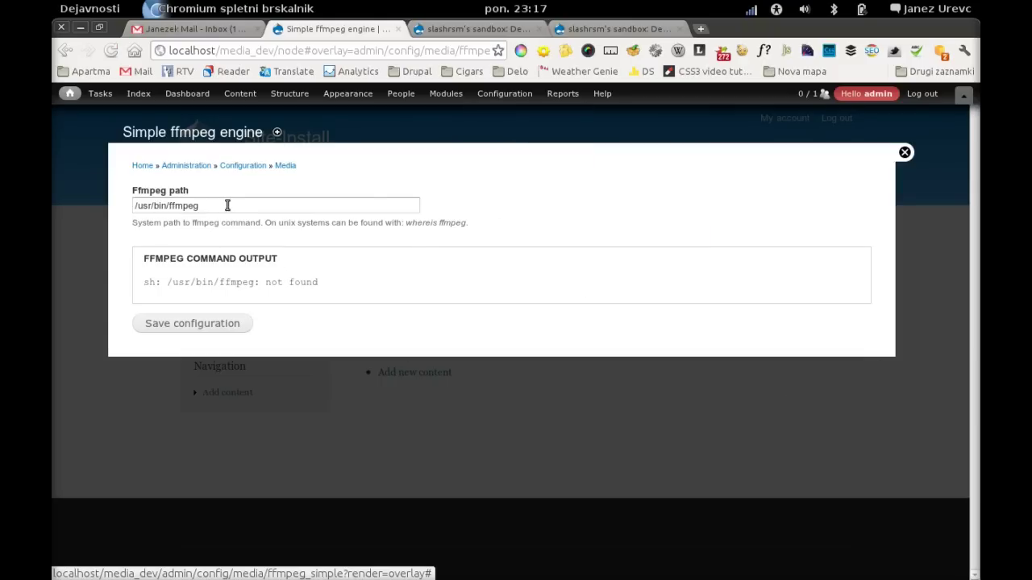
# Change the Ffmpeg path to /usr/local/bin/ffmpeg, save, and review the version output
pyautogui.click(155, 207)
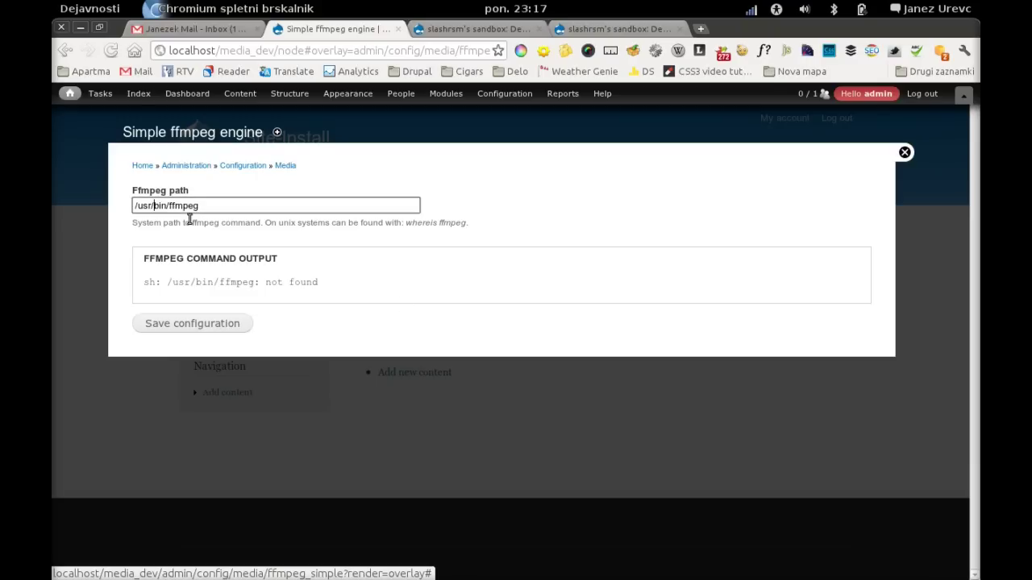
pyautogui.write('local/')
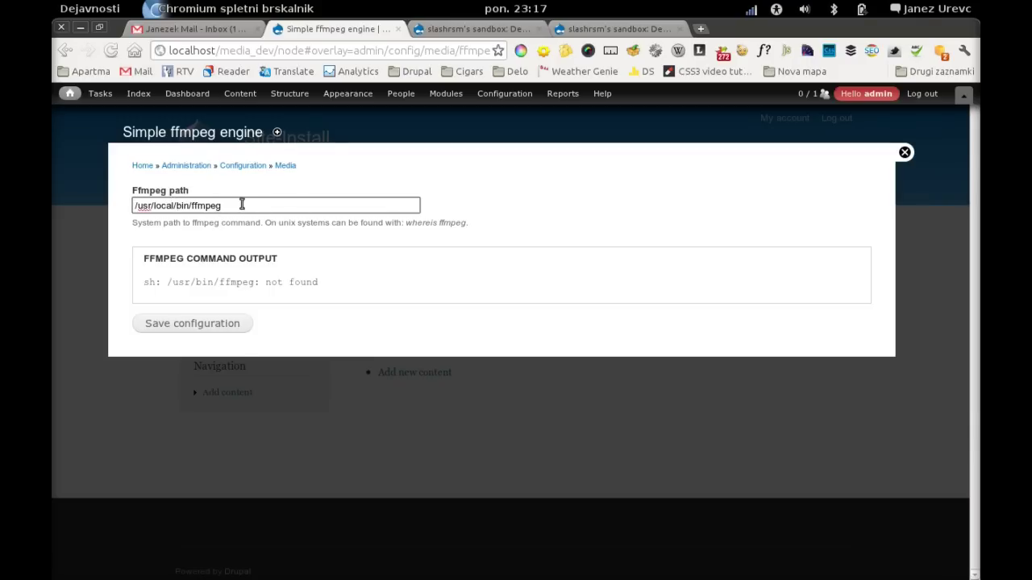
pyautogui.click(217, 329)
pyautogui.scroll(-2, 161, 392)
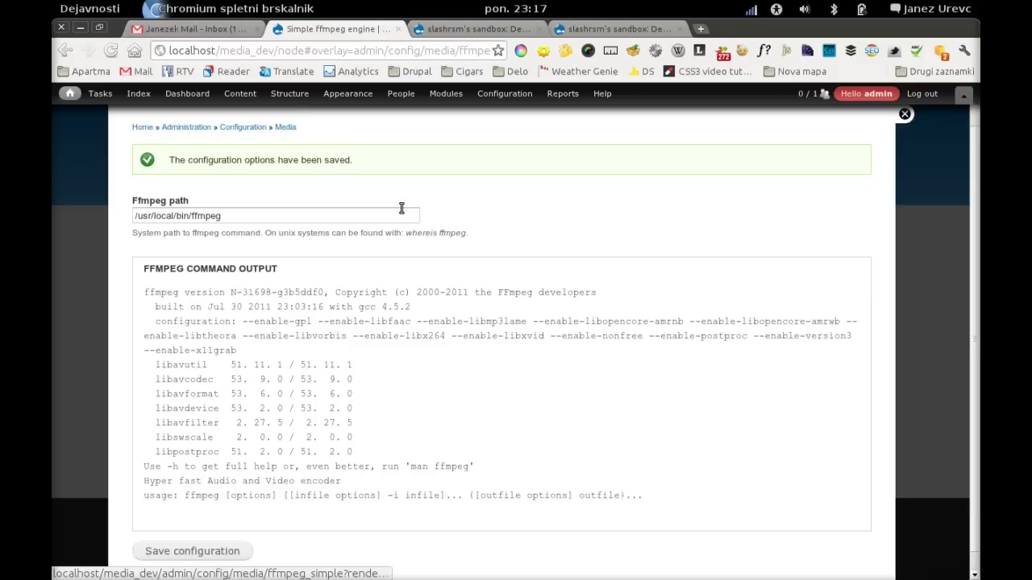
pyautogui.moveTo(267, 192); pyautogui.dragTo(110, 185)
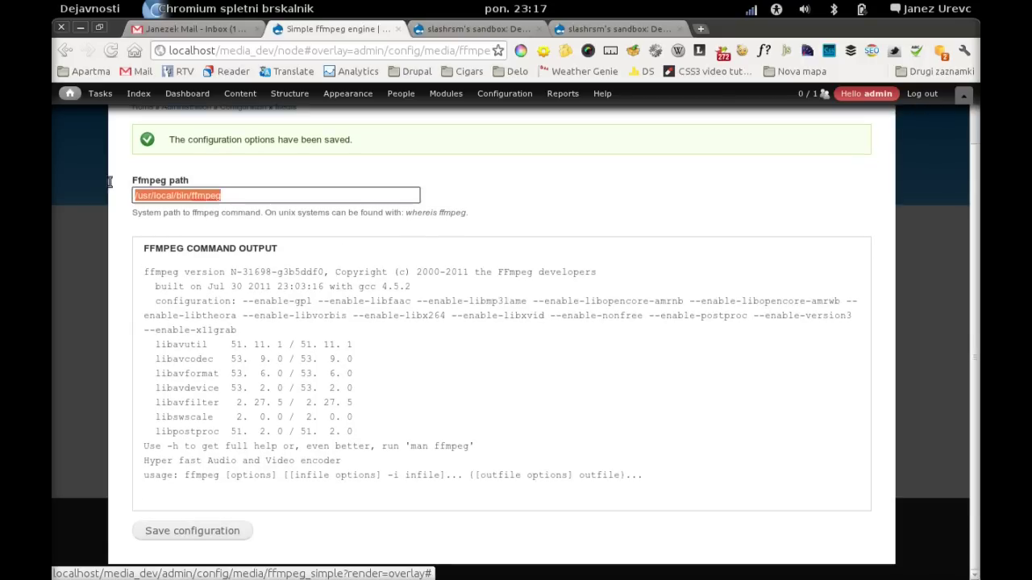
pyautogui.moveTo(141, 271); pyautogui.dragTo(247, 249)
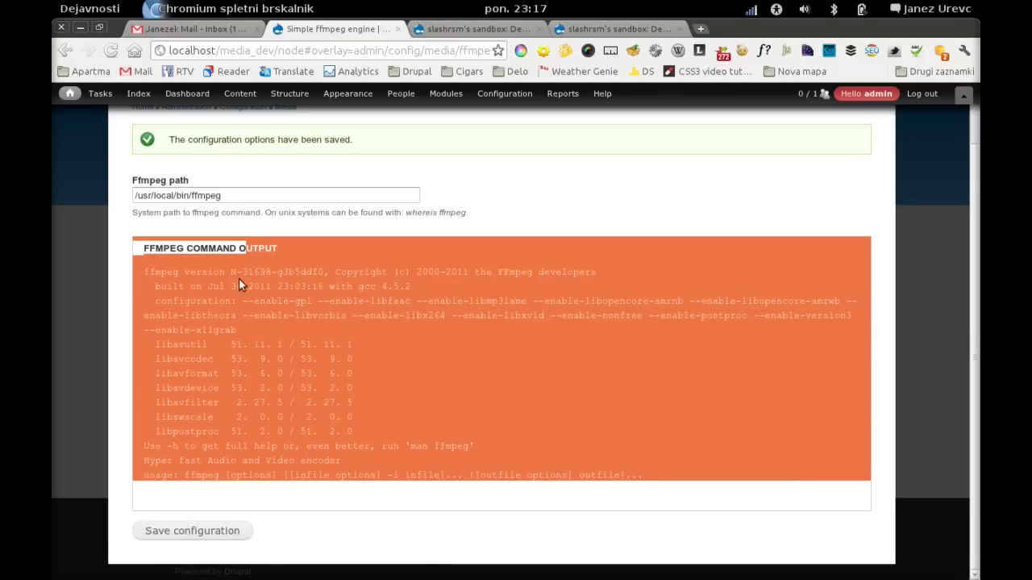
pyautogui.click(239, 278)
pyautogui.scroll(2, 478, 393)
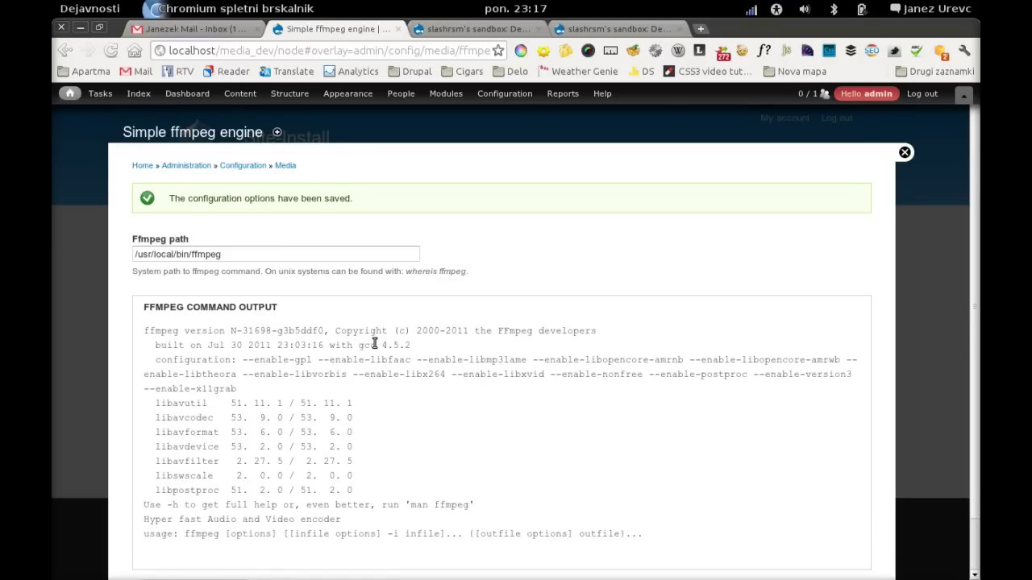
# Add a new media file in Content > Media, choosing the Life Is A Highway .avi video
pyautogui.click(240, 94)
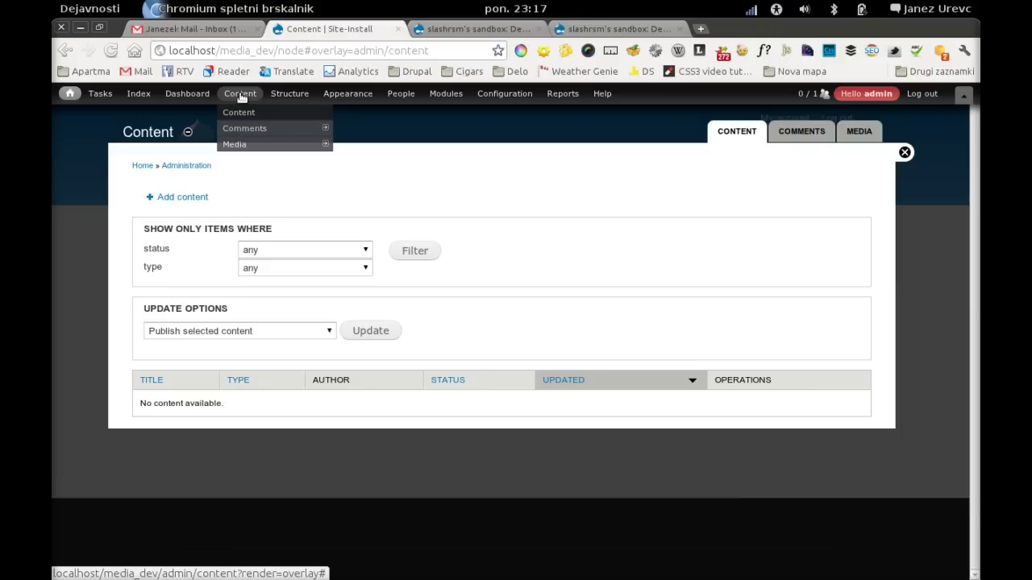
pyautogui.click(260, 143)
pyautogui.click(184, 201)
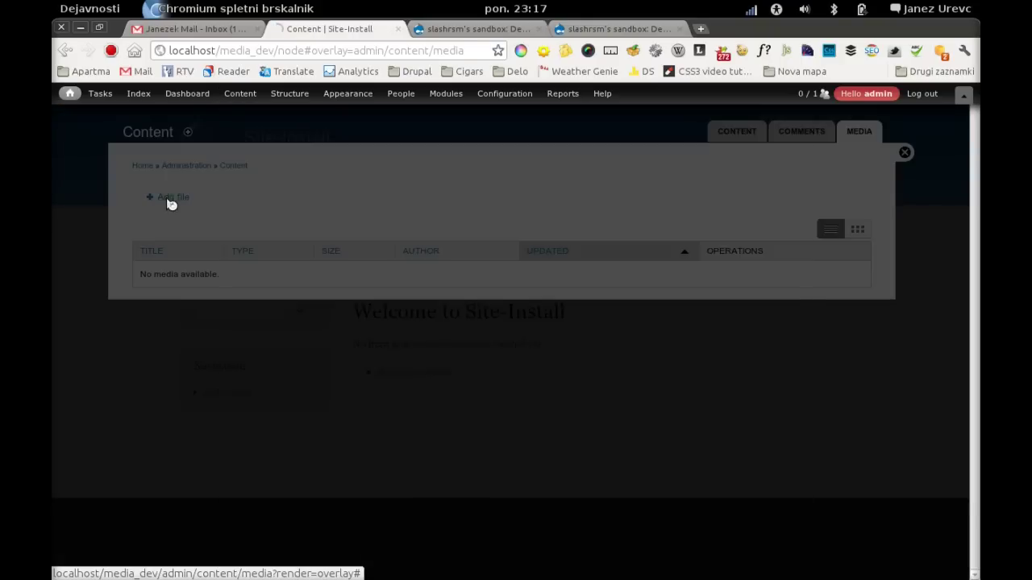
pyautogui.click(315, 219)
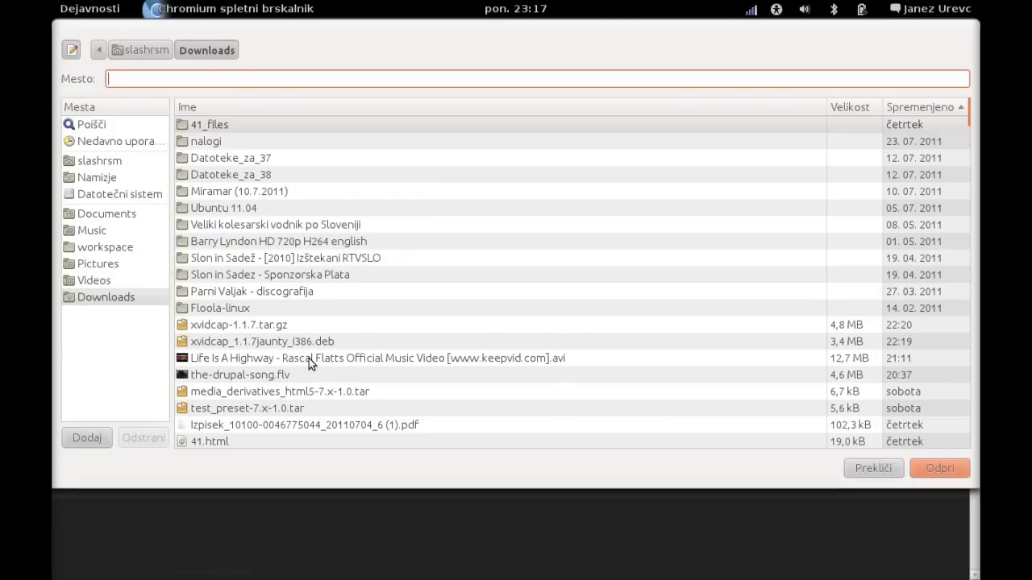
pyautogui.doubleClick(472, 357)
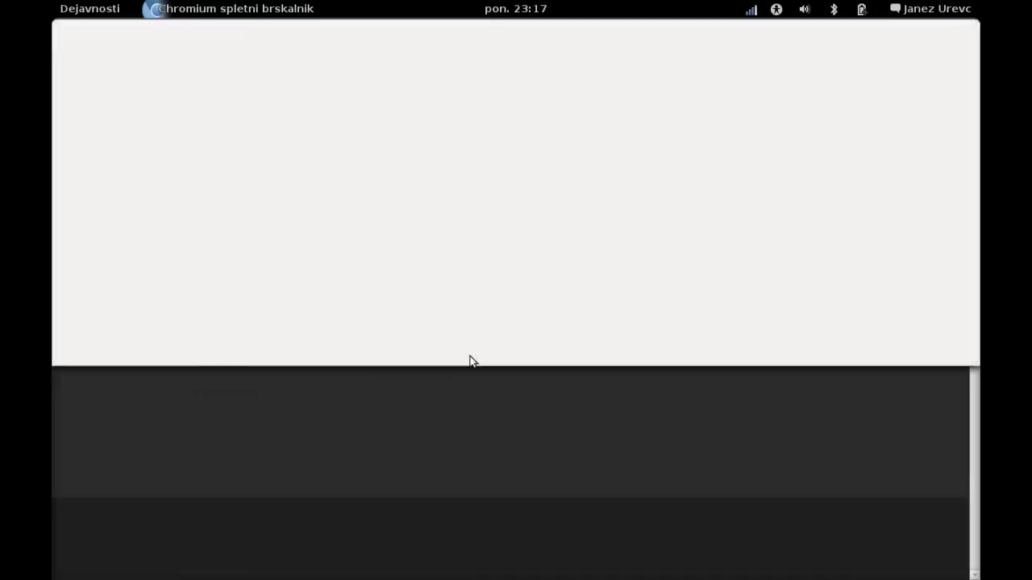
pyautogui.click(279, 271)
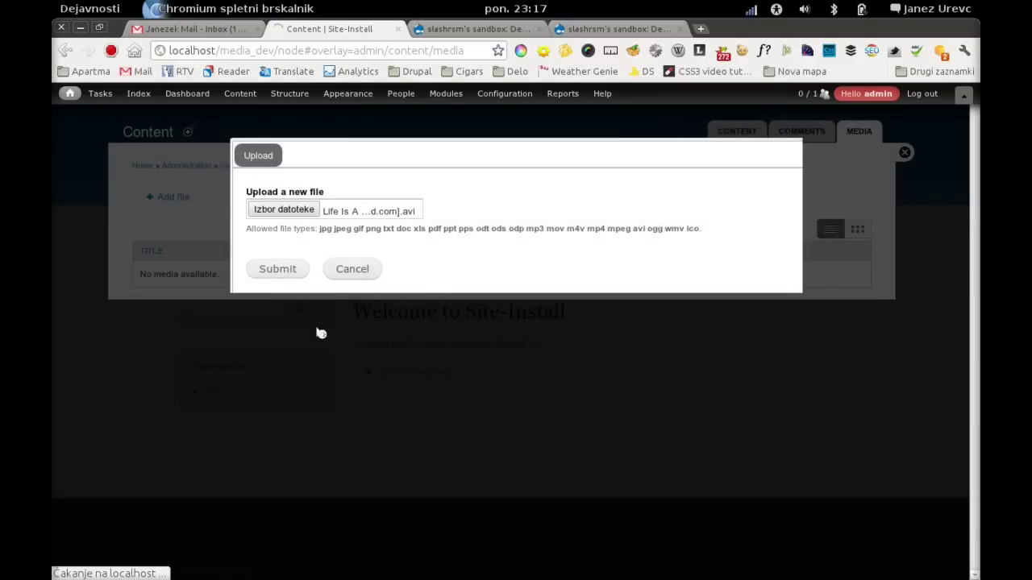